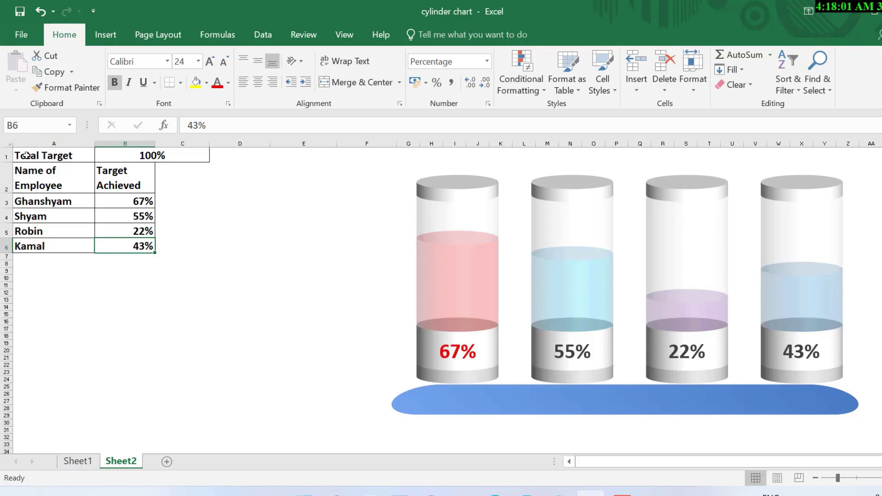
Copy the employee target table A1:C6 from Sheet2 and paste it onto a new Sheet3
drag(26, 155, 104, 247)
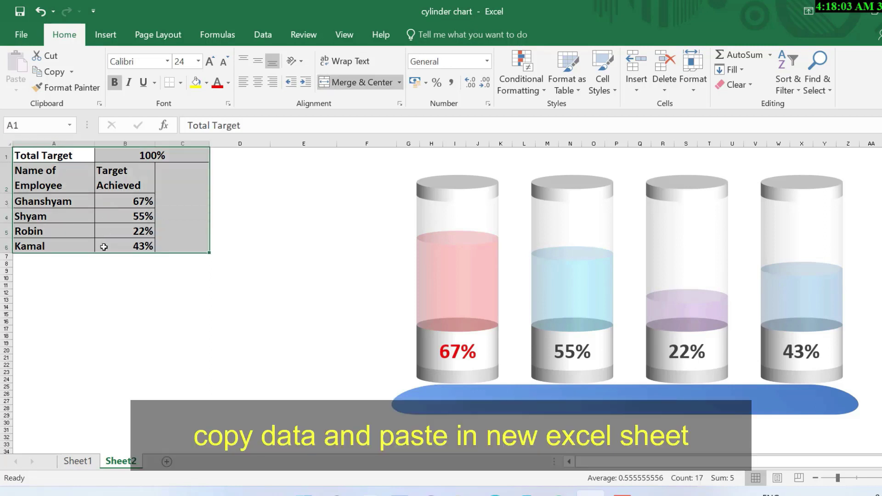
right_click(104, 247)
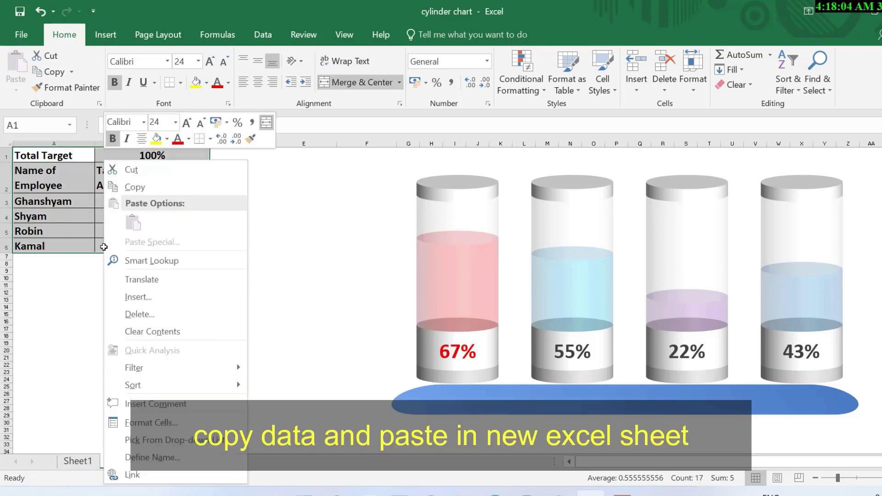
click(133, 187)
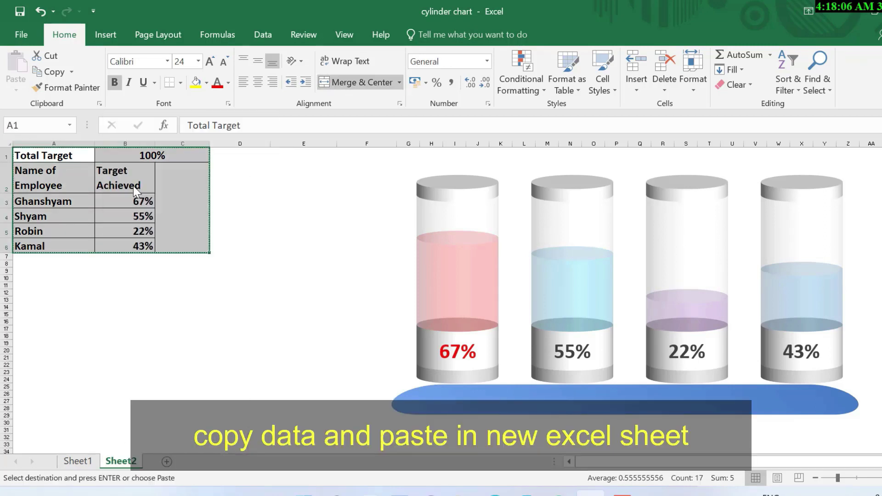
click(166, 462)
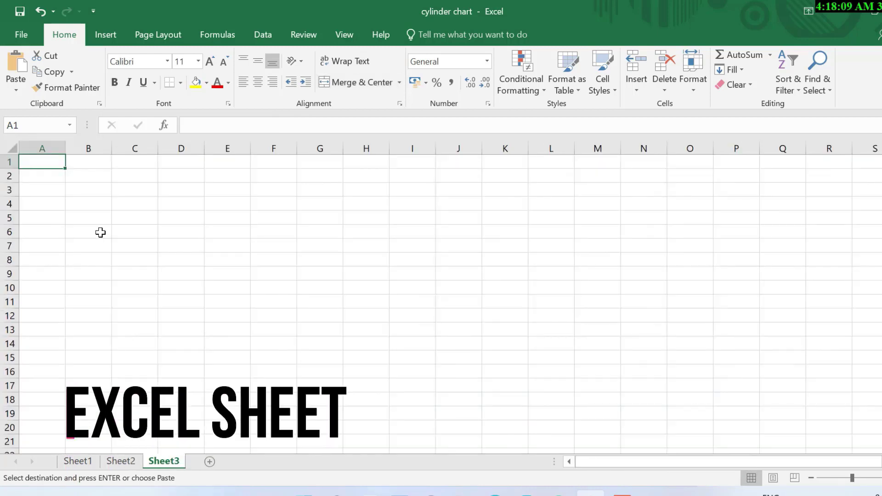
key(ctrl+v)
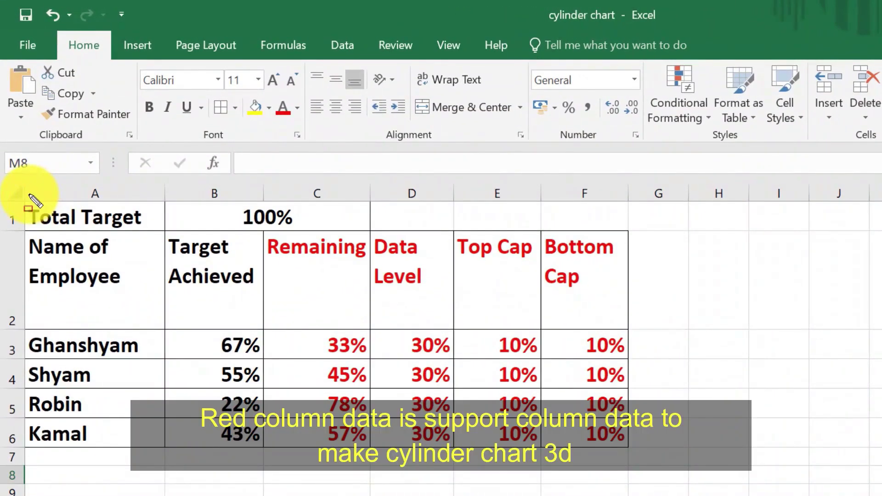
Add Remaining, Data Level 30%, Top Cap and Bottom Cap 10% helper columns
drag(29, 194, 274, 452)
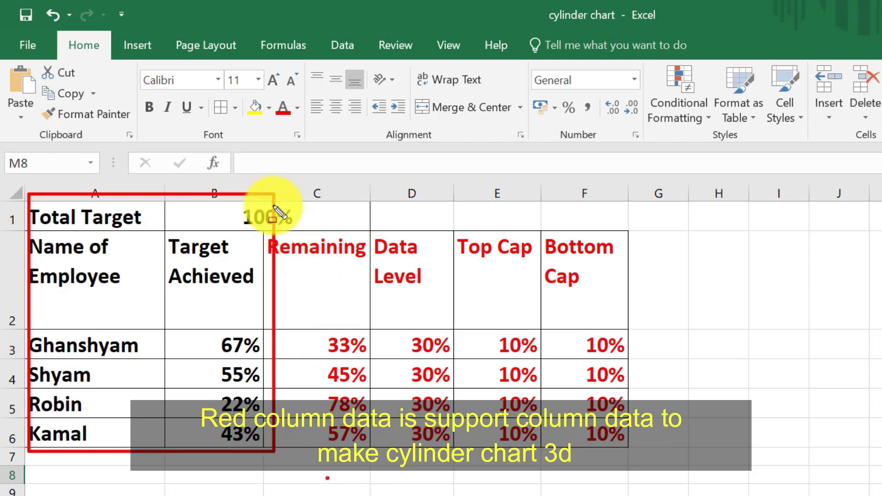
drag(282, 189, 692, 476)
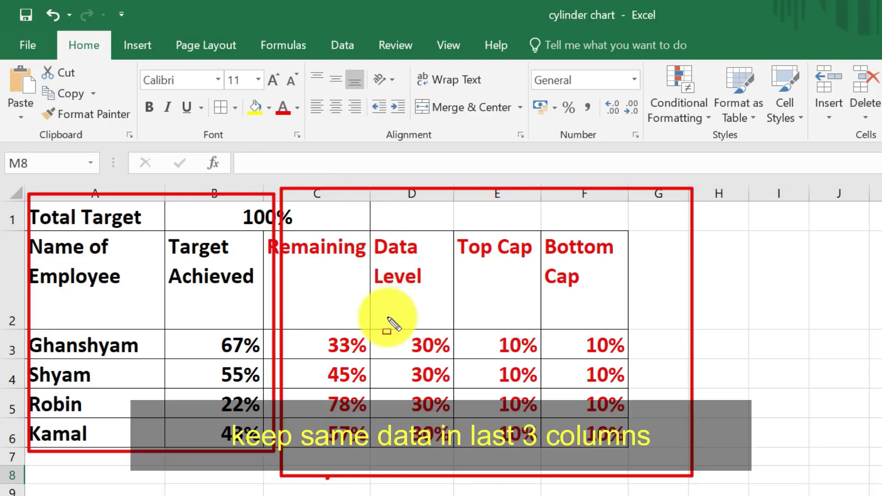
mouse_move(388, 314)
mouse_down()
mouse_move(402, 399)
mouse_move(642, 399)
mouse_up()
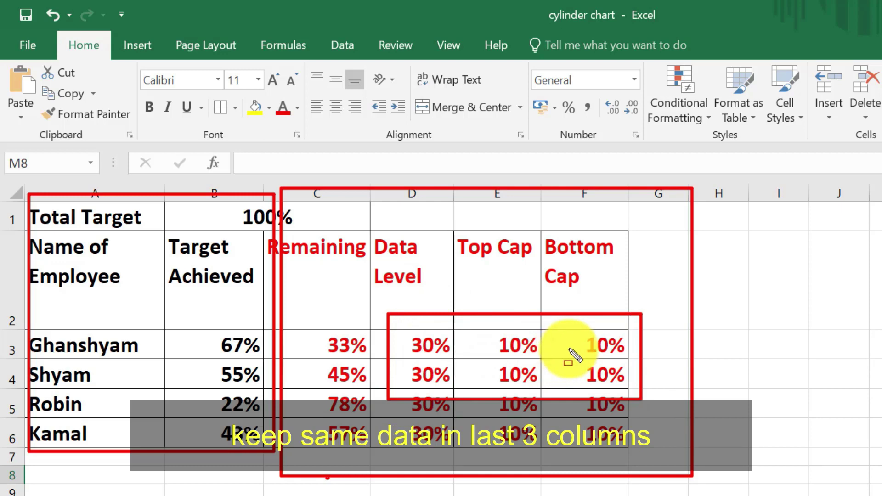
key(e)
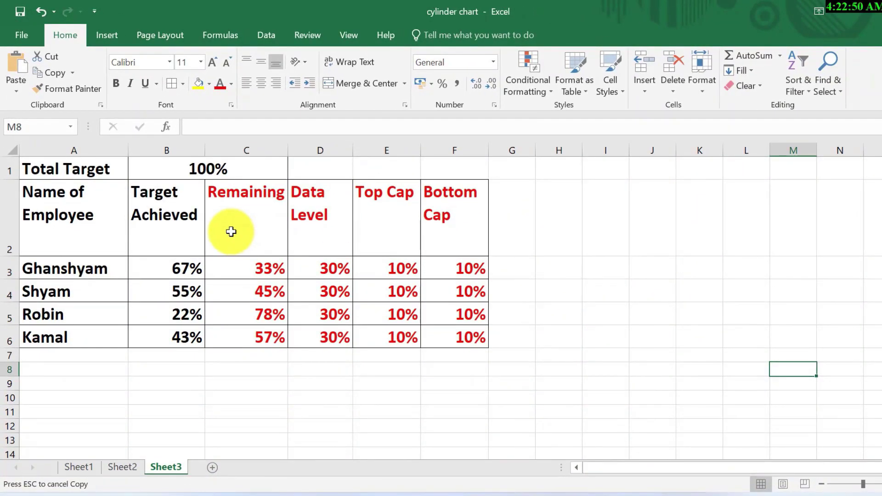
Set the font colour of helper columns C2:F6 to Automatic black
drag(231, 232, 450, 338)
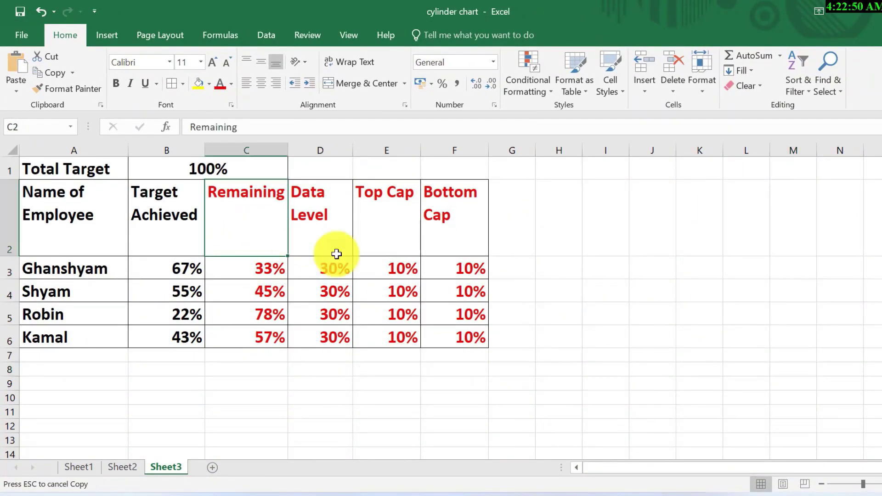
click(231, 84)
click(225, 101)
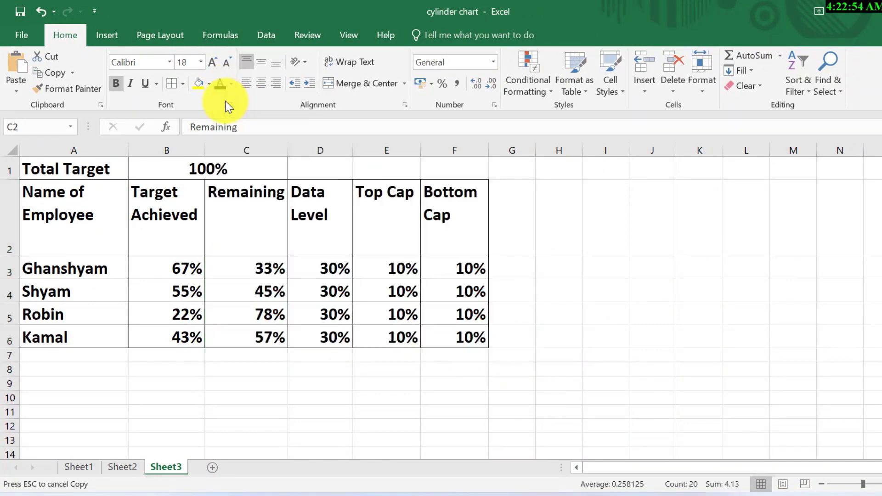
click(348, 235)
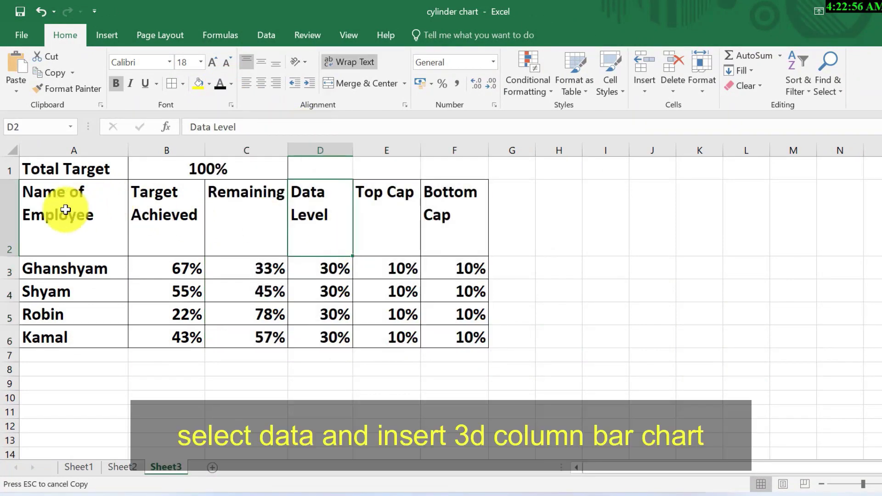
Insert a 3-D Stacked Column chart from the table range A2:F6
drag(65, 210, 461, 333)
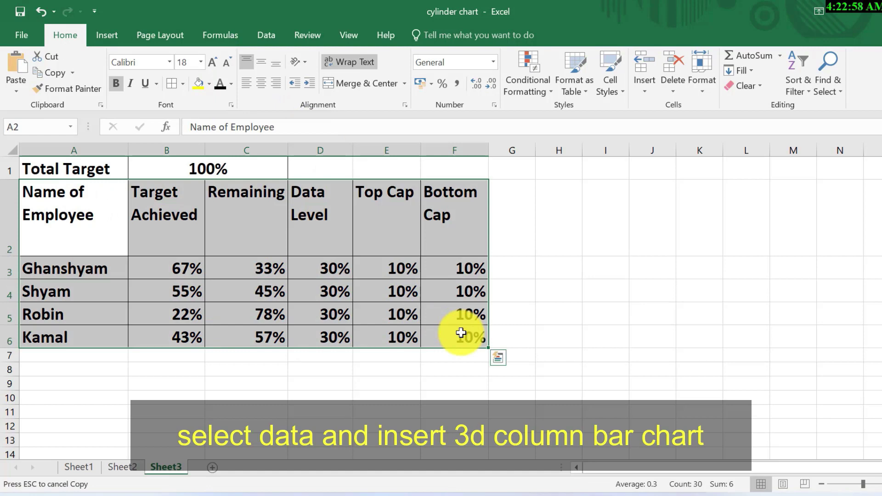
click(106, 37)
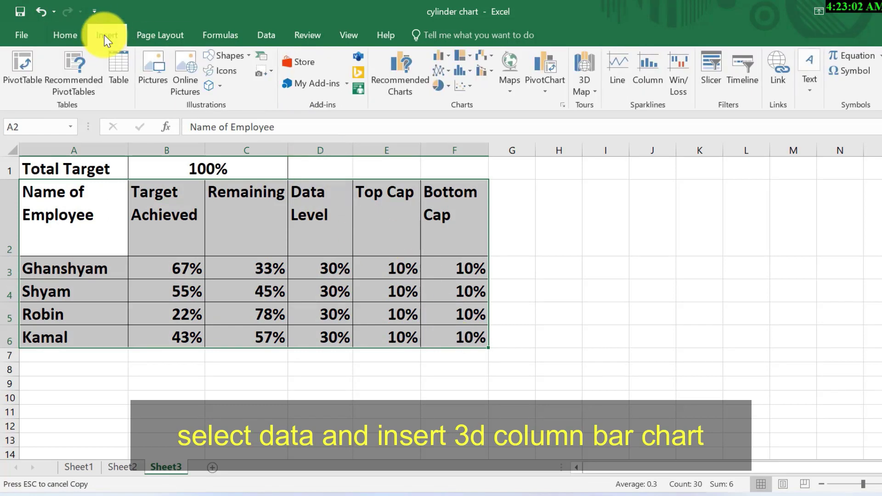
click(439, 59)
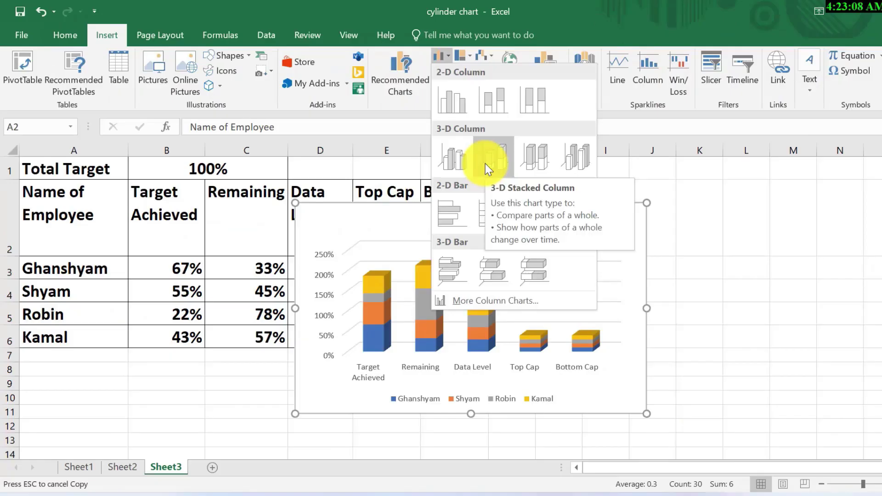
click(485, 163)
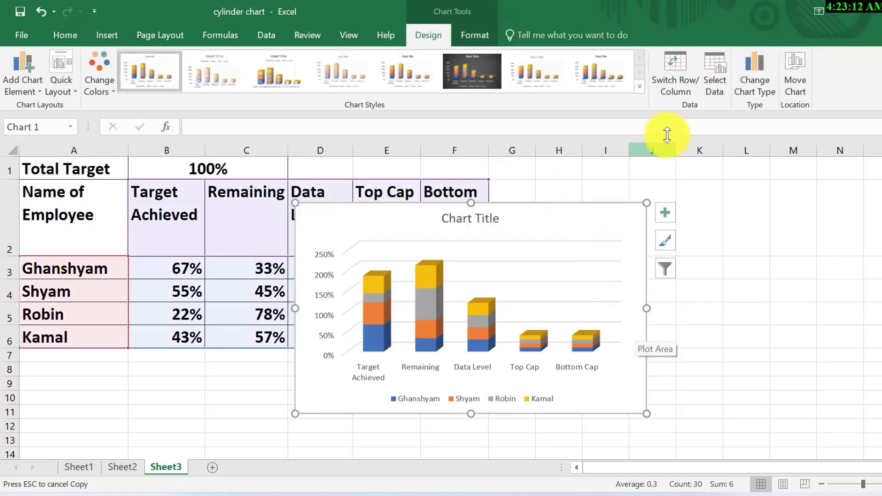
Switch Row/Column so employees are categories, then move the chart right of the table and enlarge it
click(674, 75)
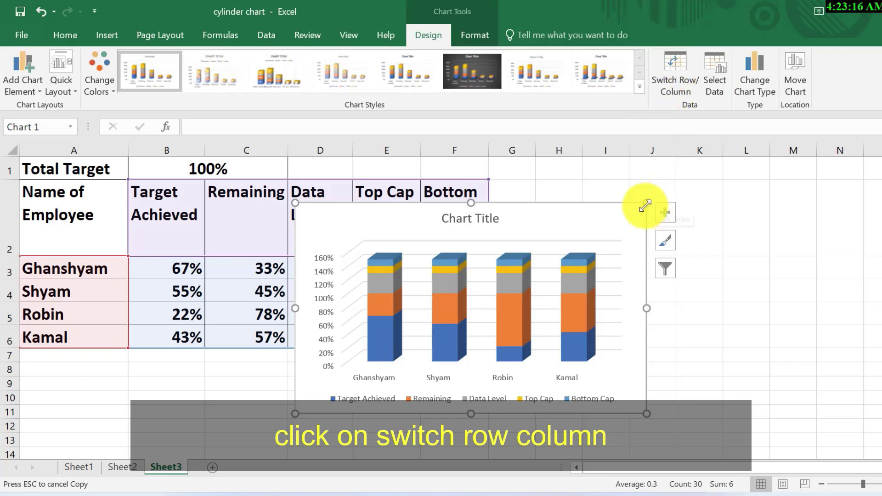
drag(619, 216, 822, 214)
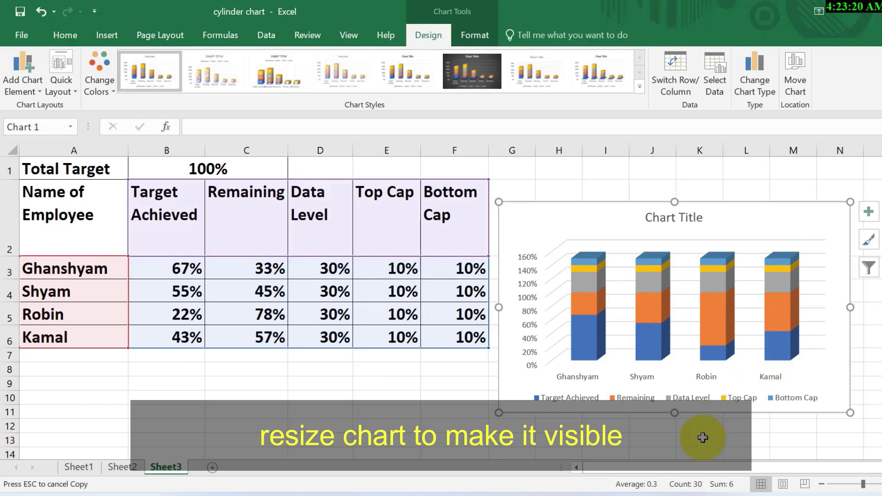
drag(693, 468, 717, 468)
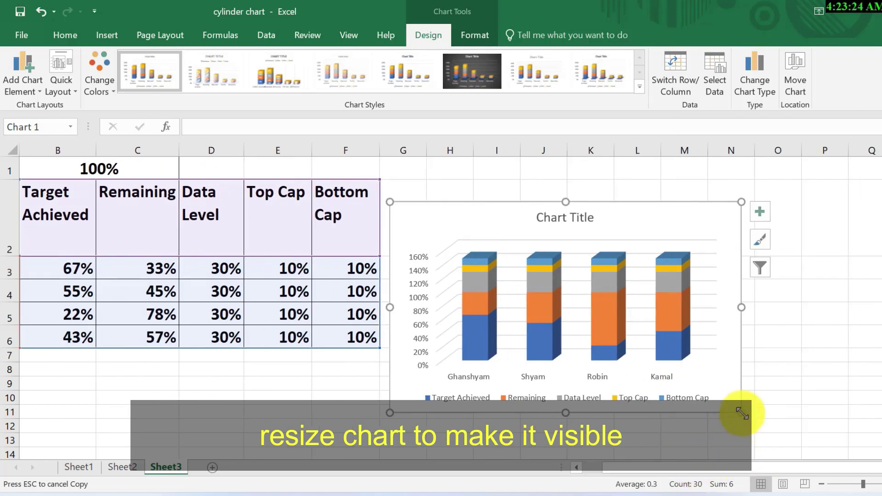
drag(741, 413, 874, 452)
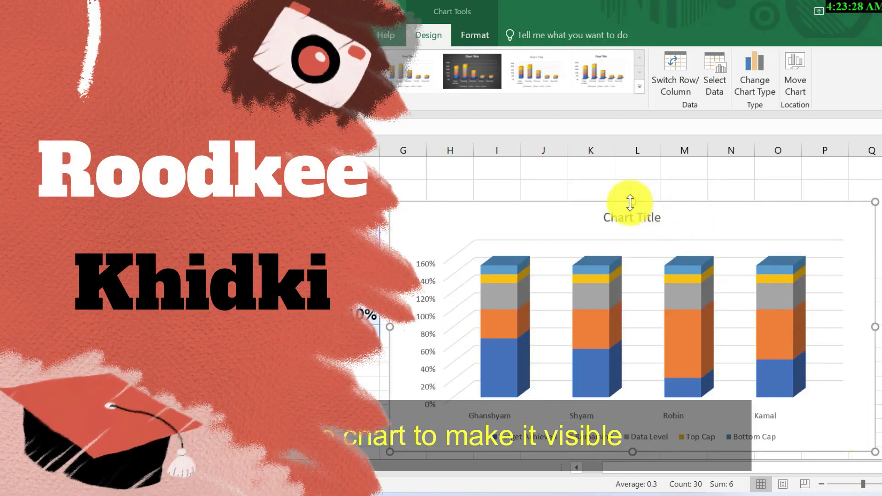
drag(629, 202, 628, 169)
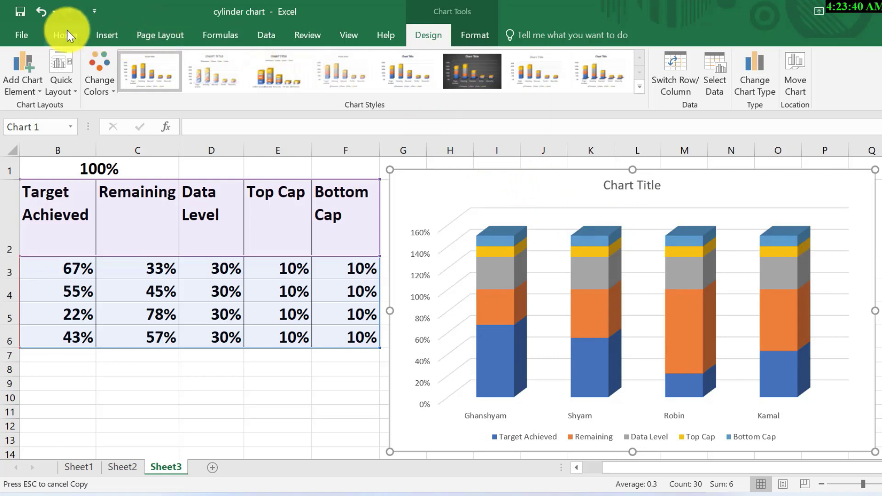
Give the chart area No Fill and No Outline
click(472, 37)
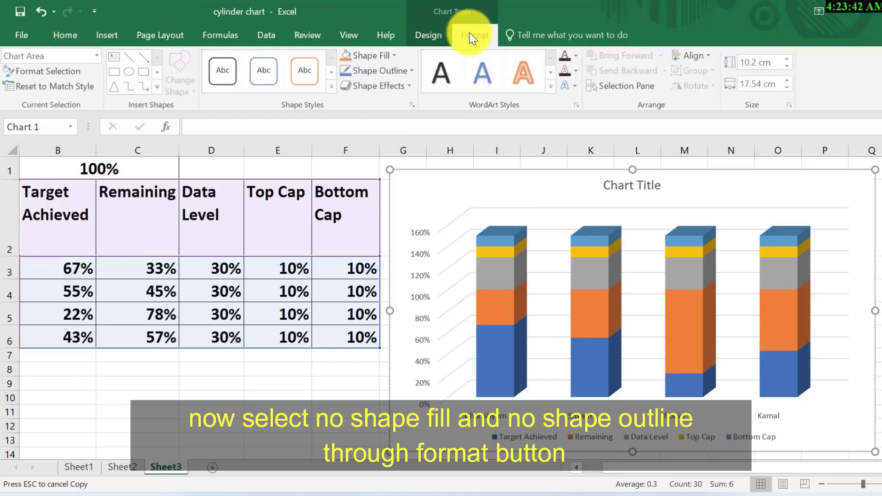
click(389, 53)
click(362, 193)
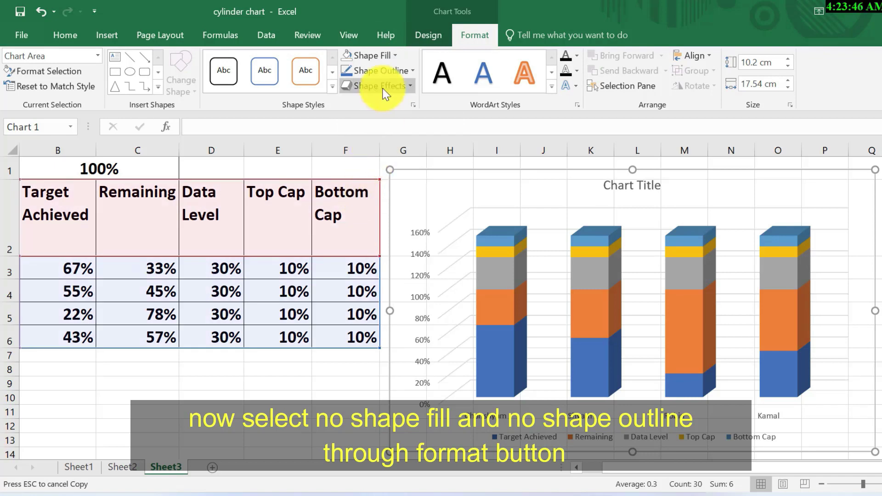
click(382, 71)
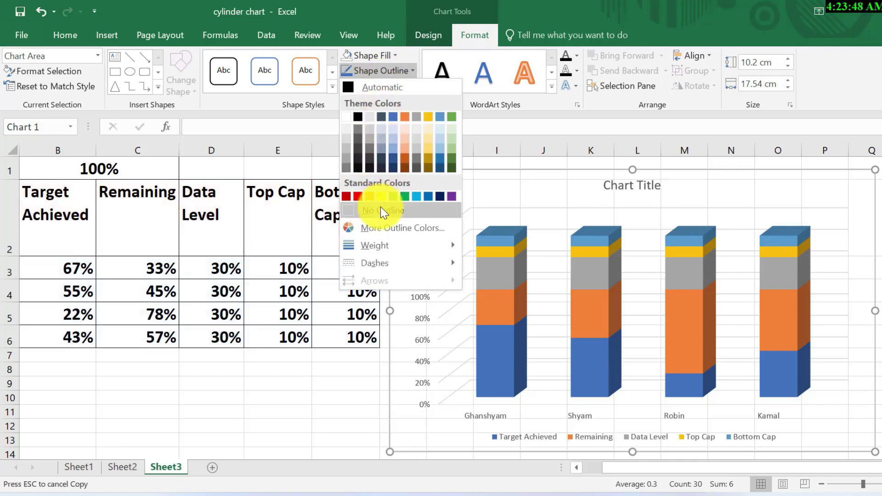
click(381, 209)
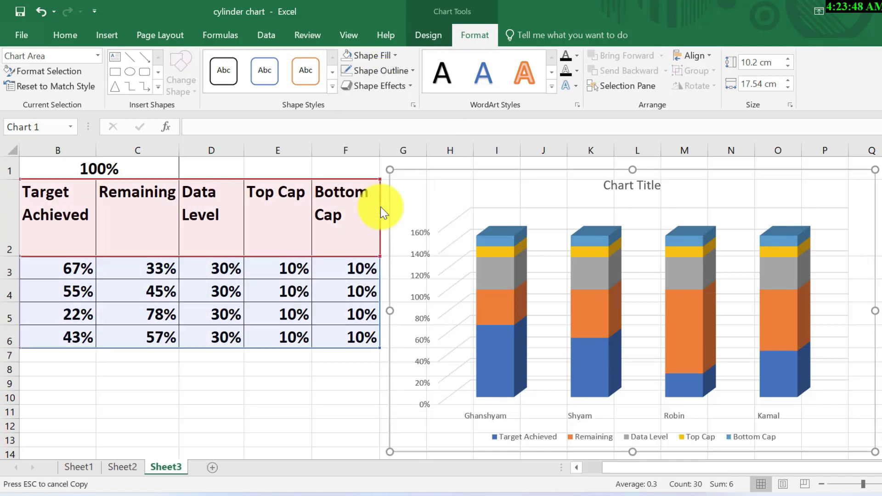
Turn off the worksheet gridlines in the View settings
click(350, 392)
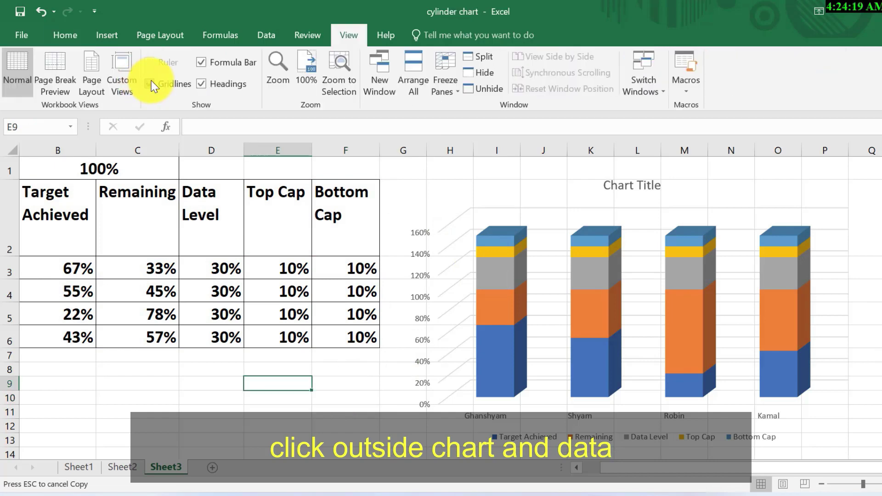
click(150, 83)
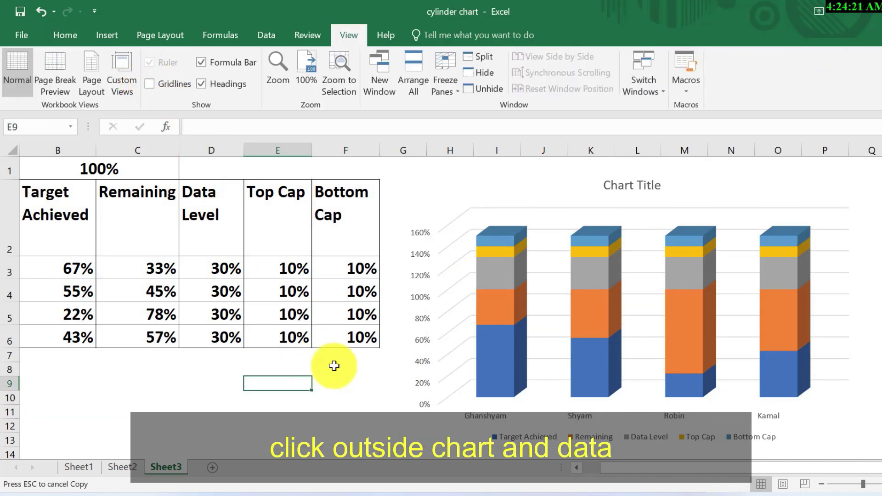
click(346, 393)
key(Down)
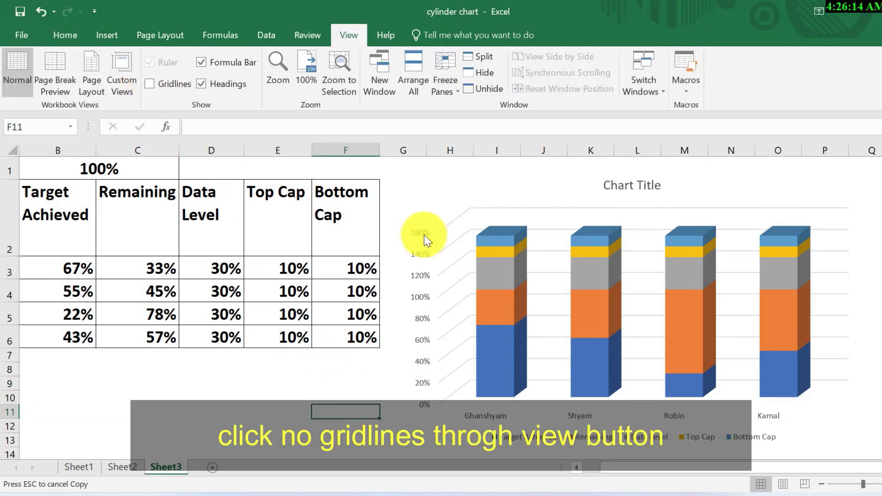
click(424, 235)
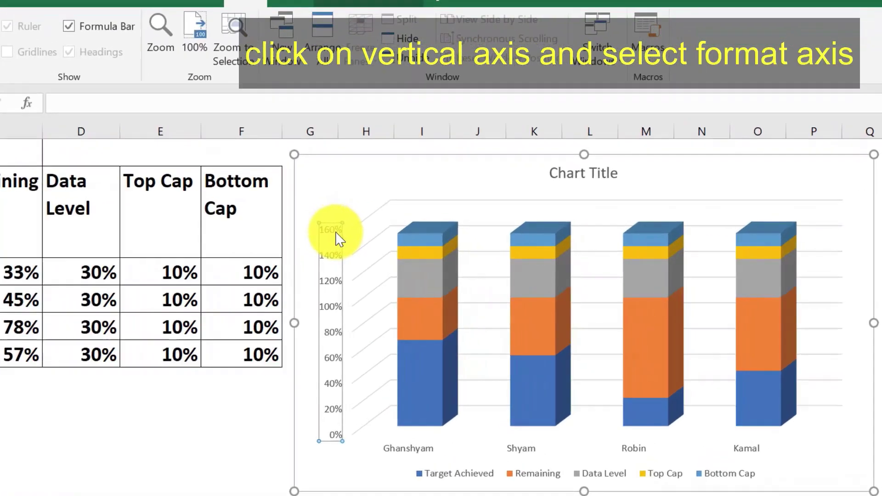
Set the vertical axis bounds to Minimum -0.1 and Maximum 1.5
right_click(425, 235)
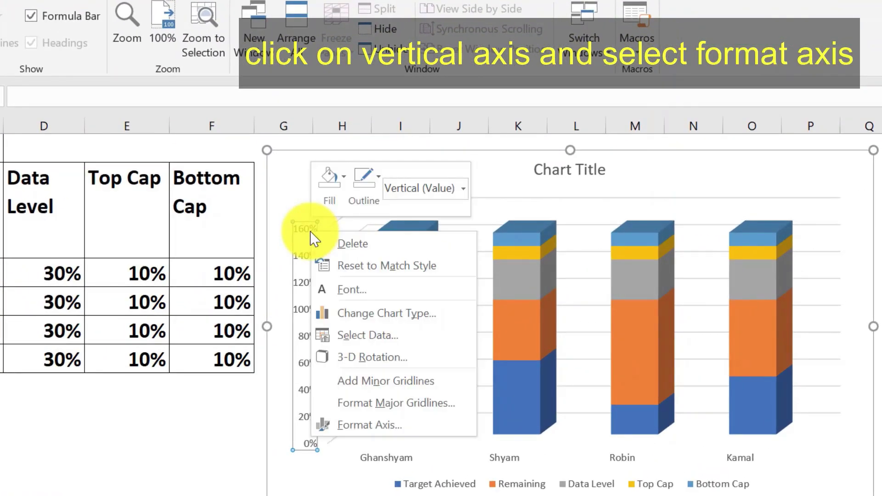
click(361, 422)
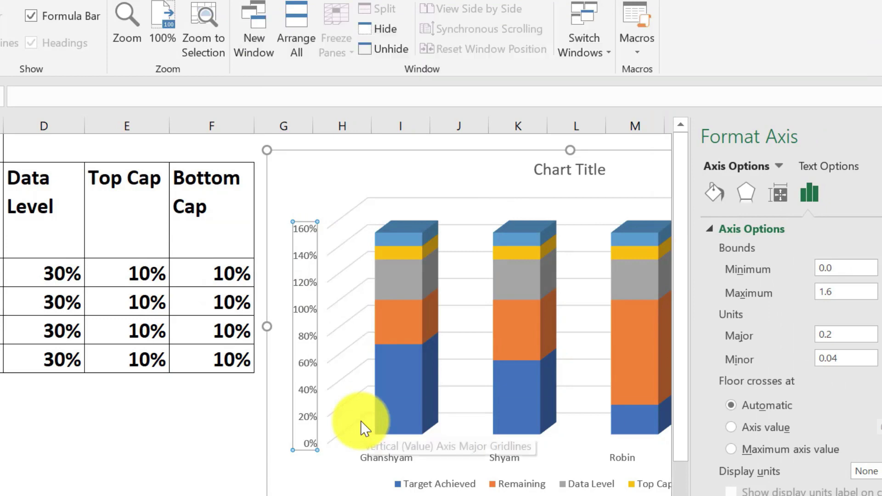
click(830, 267)
click(843, 272)
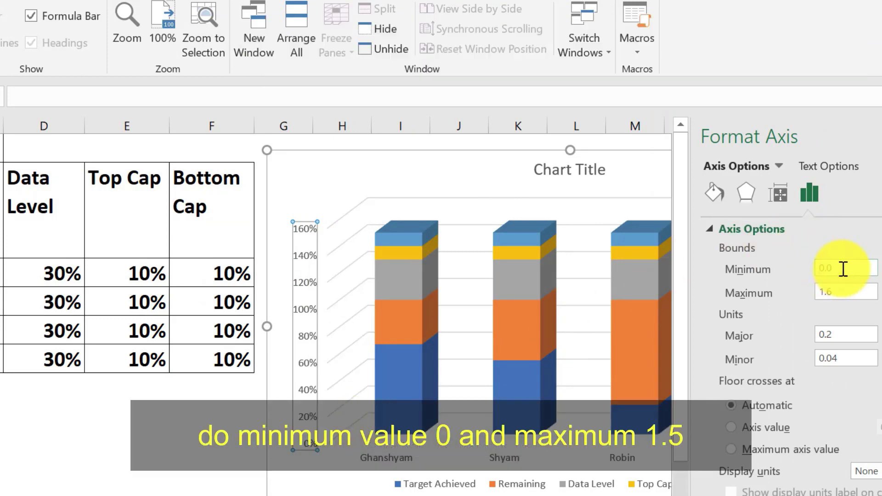
click(840, 288)
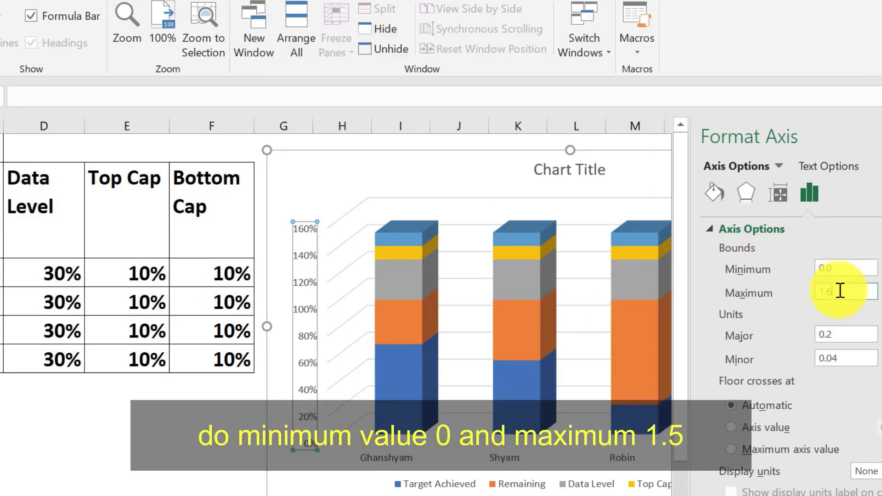
text(.)
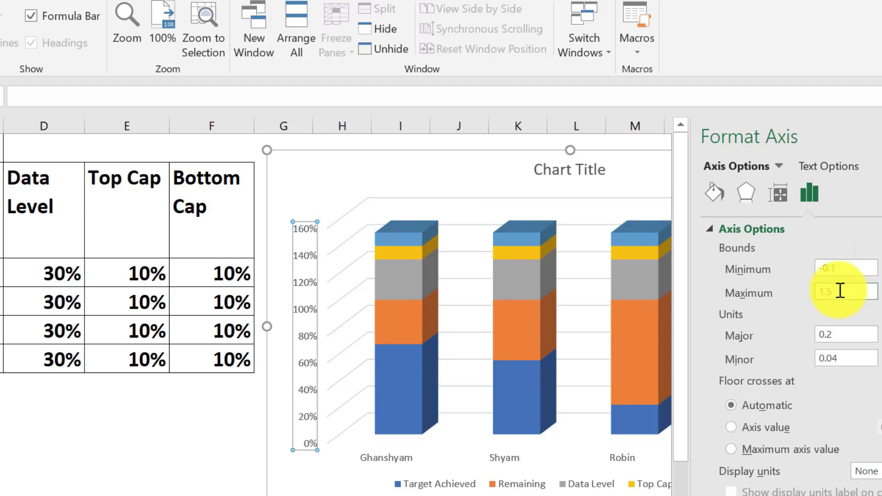
key(Return)
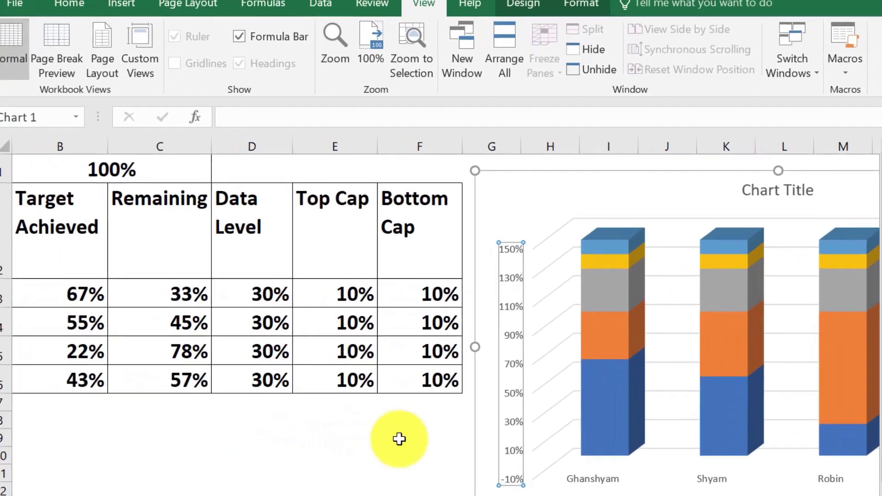
Select a data row of the table, then clear the selection
drag(85, 294, 436, 308)
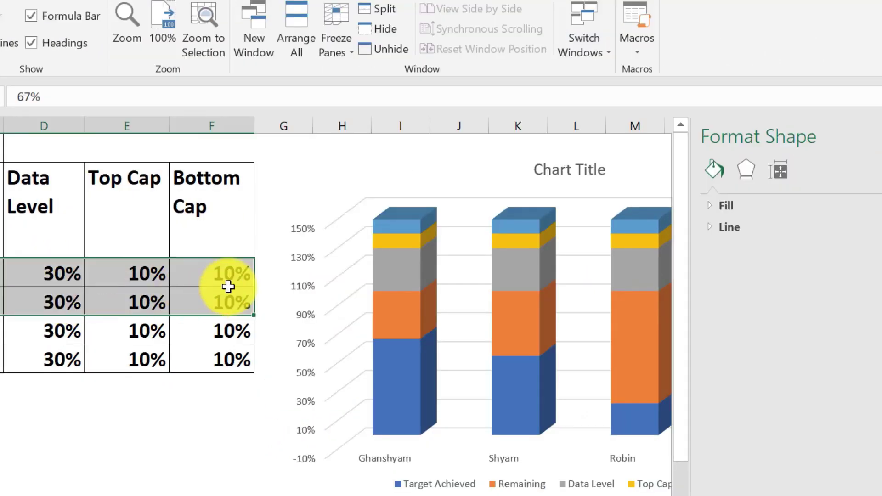
drag(229, 287, 233, 276)
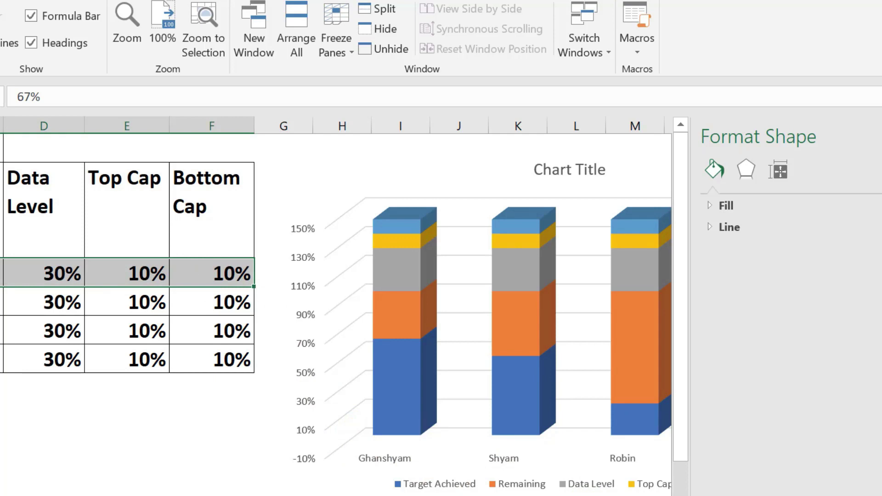
click(211, 452)
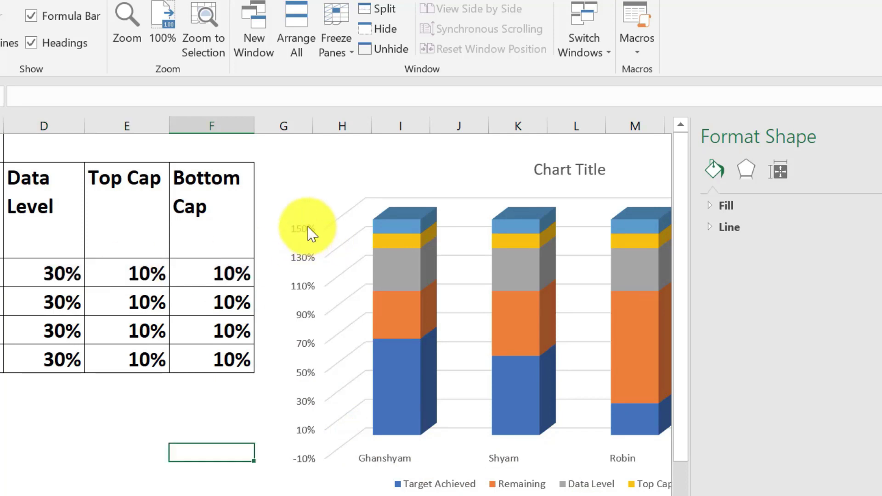
Delete the vertical axis and set the major gridlines to No line
click(309, 229)
right_click(305, 224)
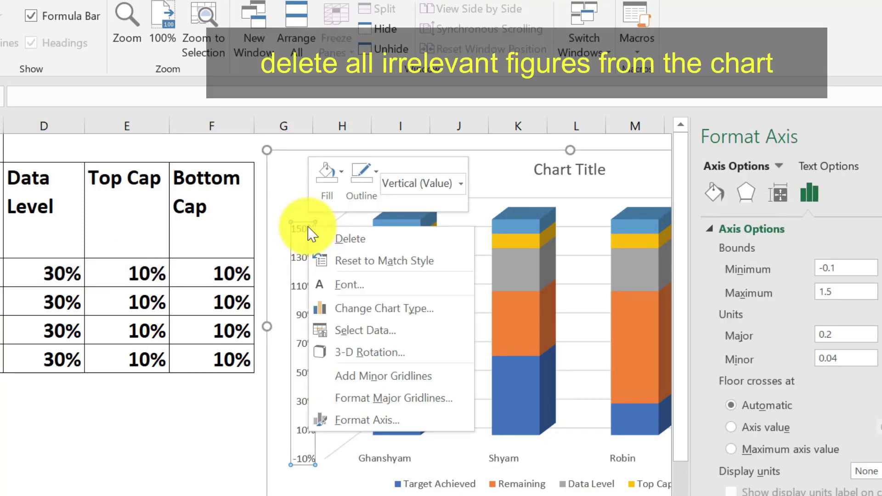
click(333, 242)
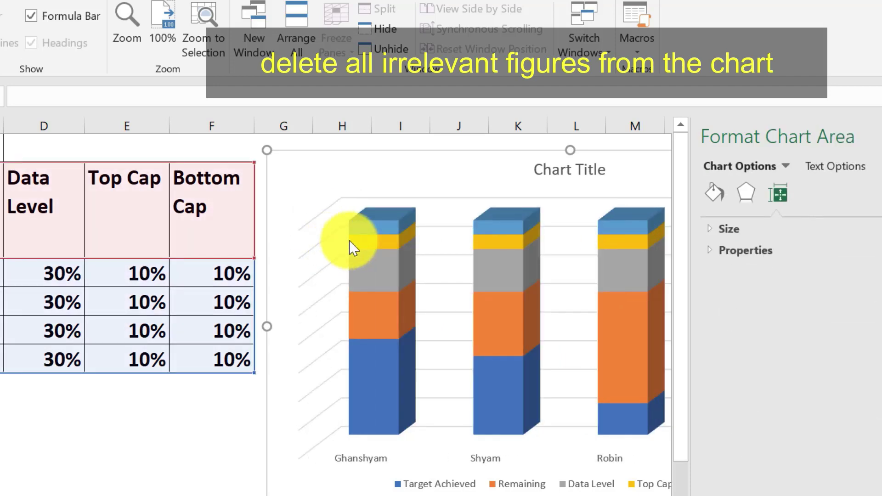
click(439, 229)
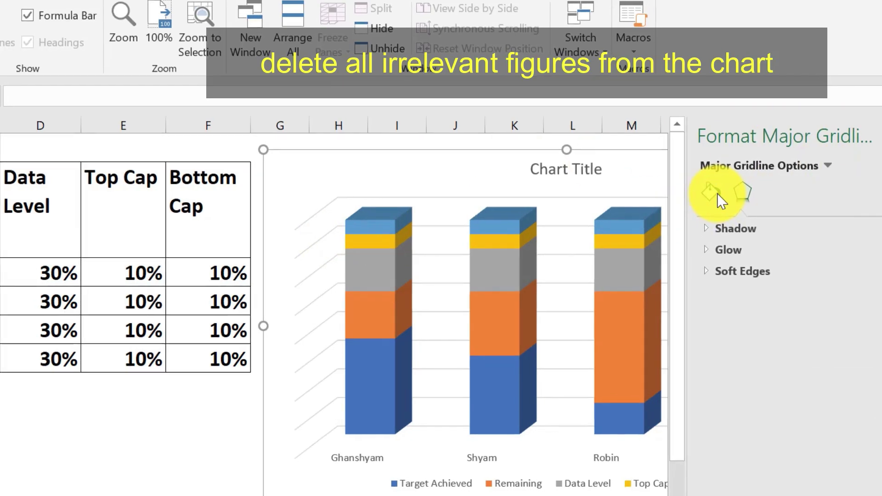
click(714, 193)
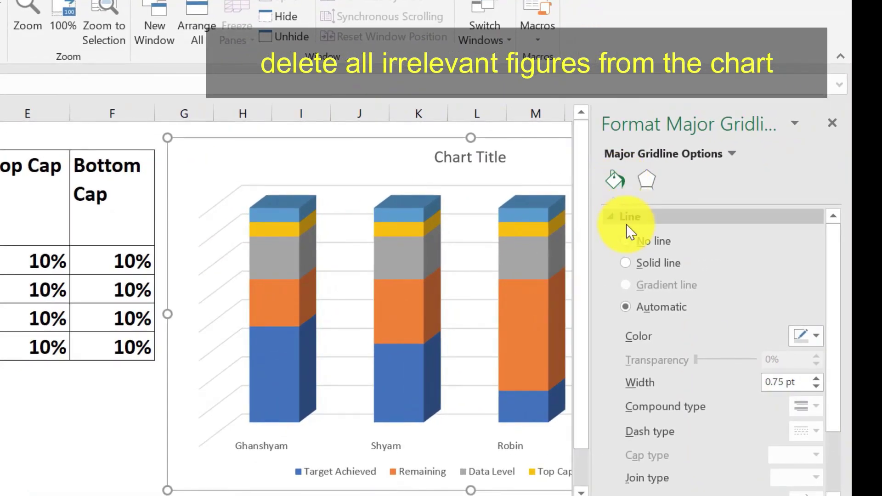
click(623, 241)
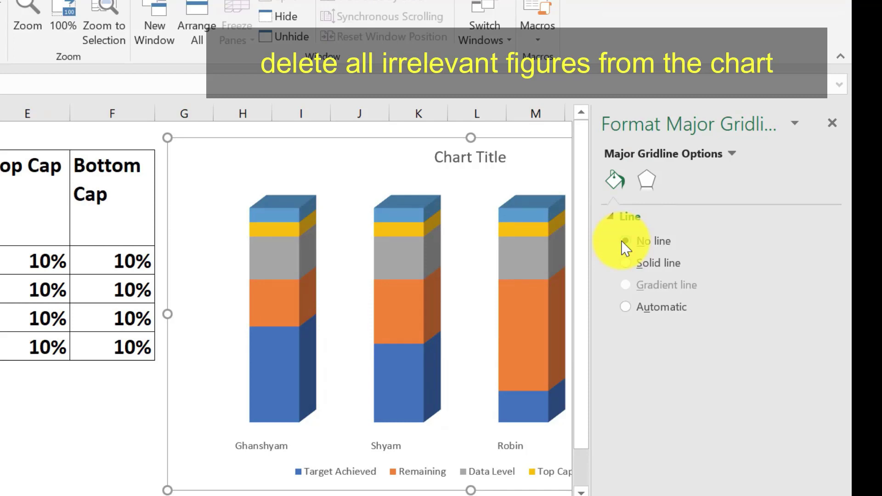
click(478, 191)
Delete the chart title and the legend
click(479, 158)
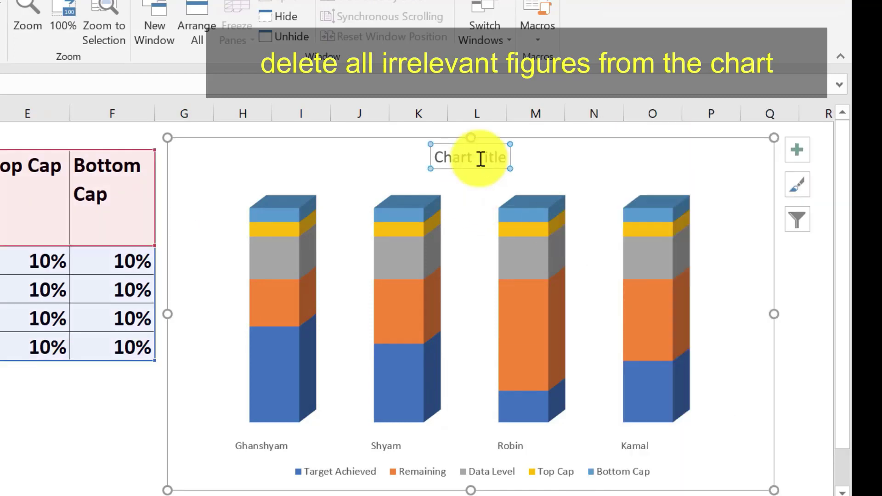
right_click(480, 161)
click(511, 173)
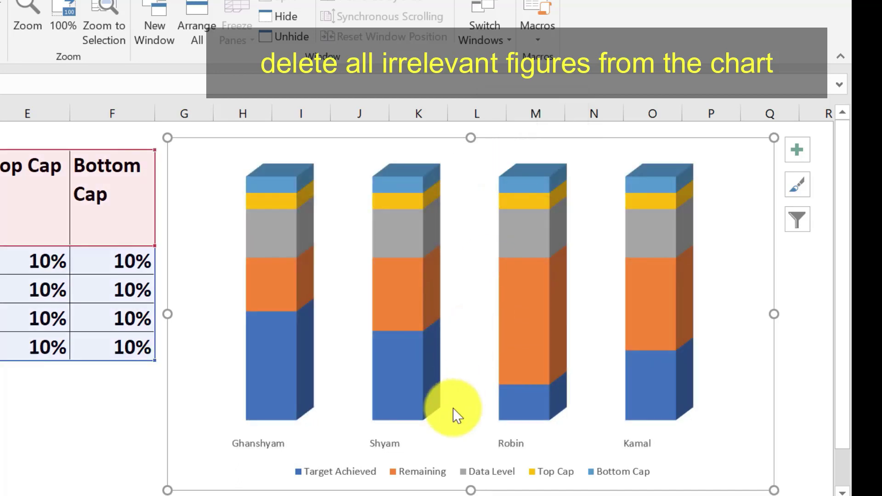
click(469, 473)
right_click(469, 473)
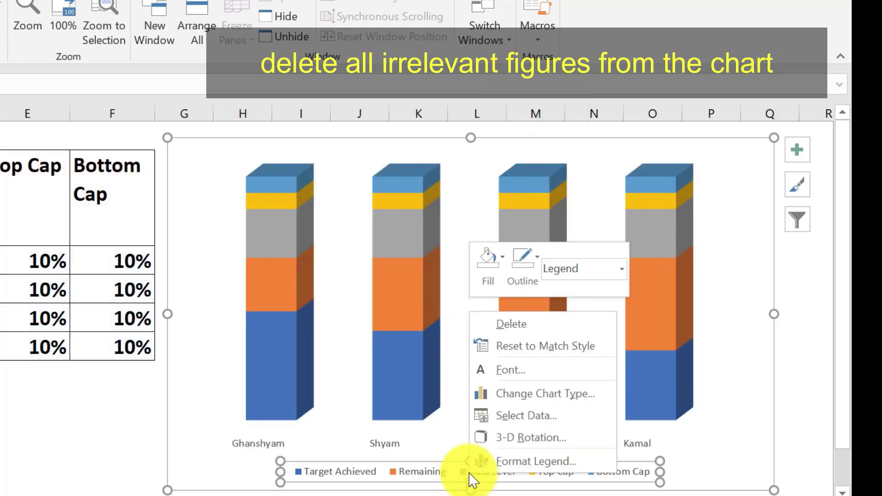
click(521, 325)
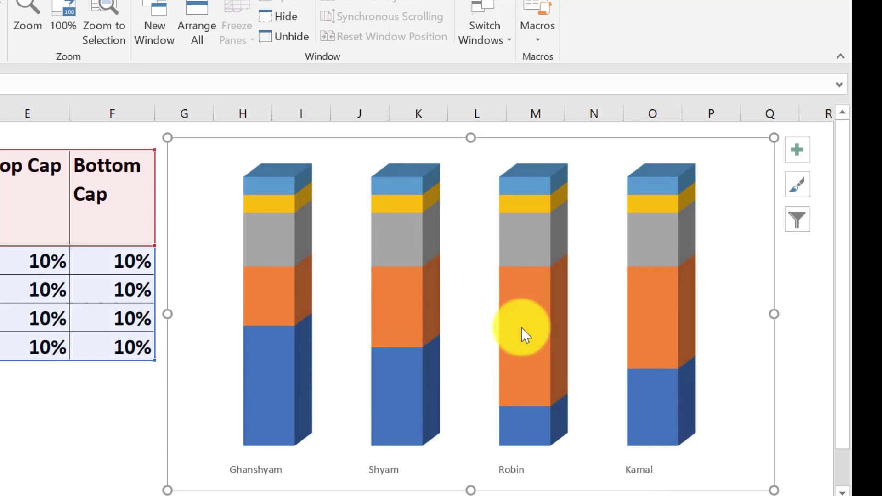
Format the data series with Gap Depth 0%, Gap Width 40% and Cylinder column shape
right_click(281, 277)
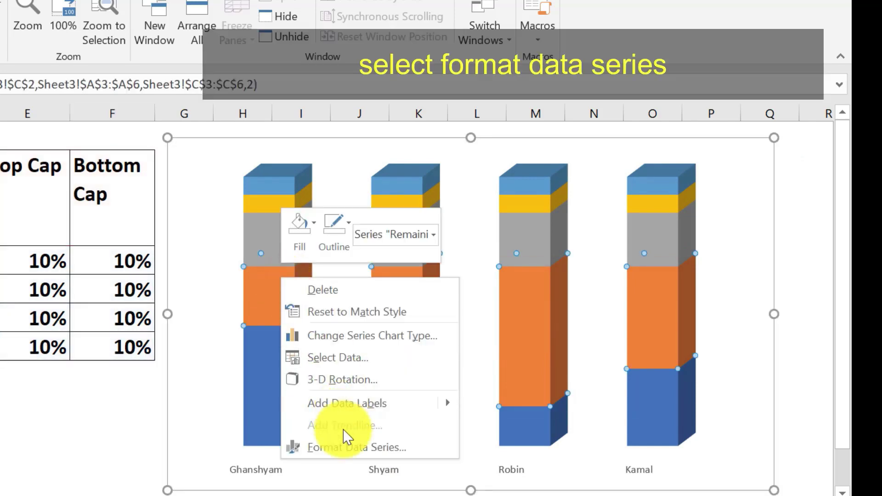
click(344, 442)
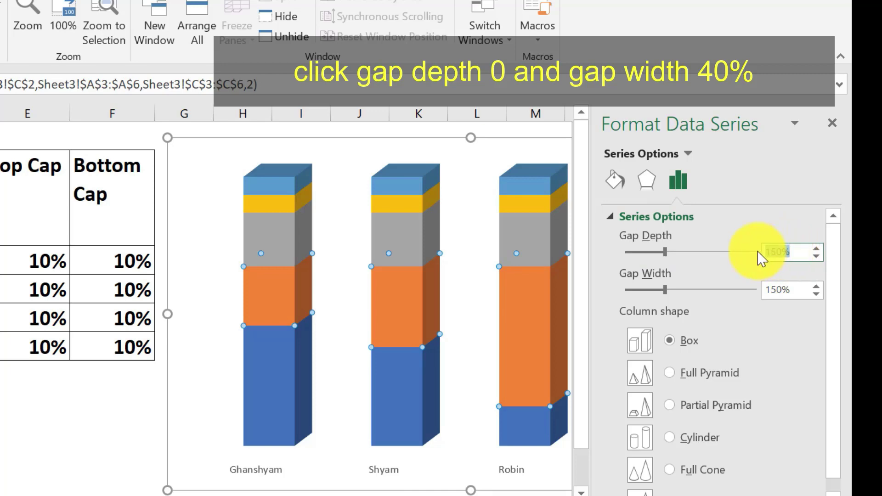
text(0)
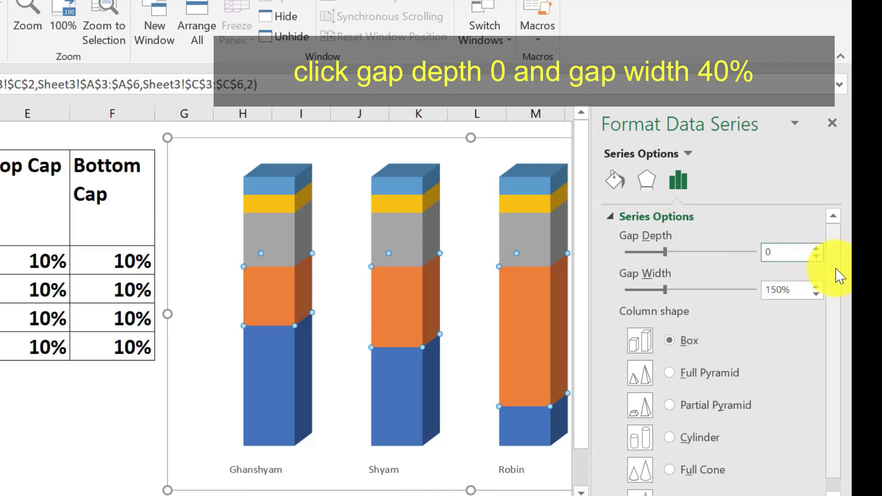
drag(792, 291, 759, 288)
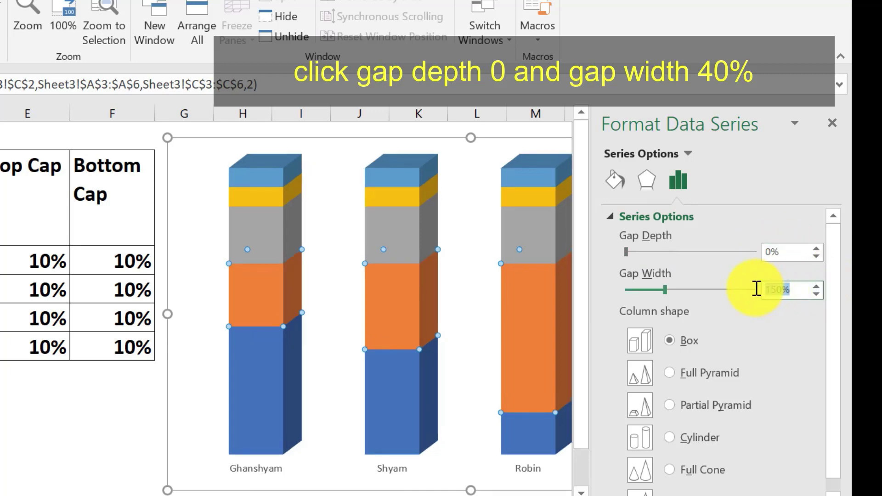
text(40)
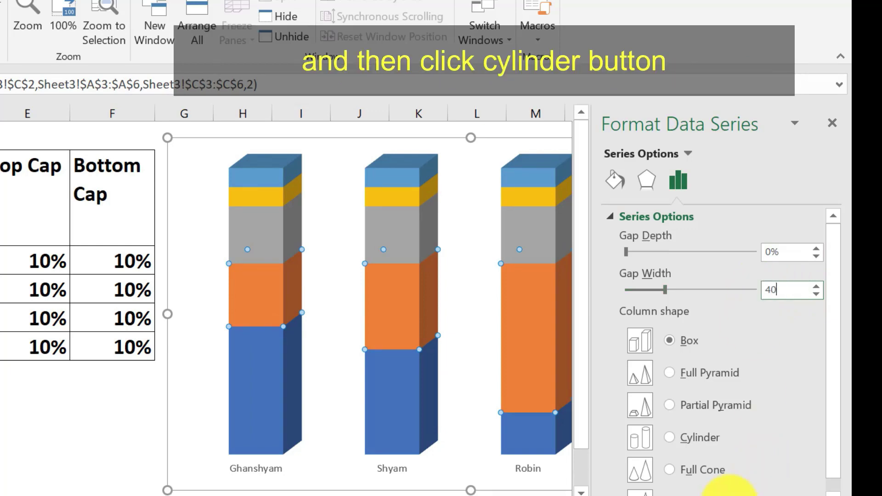
click(669, 437)
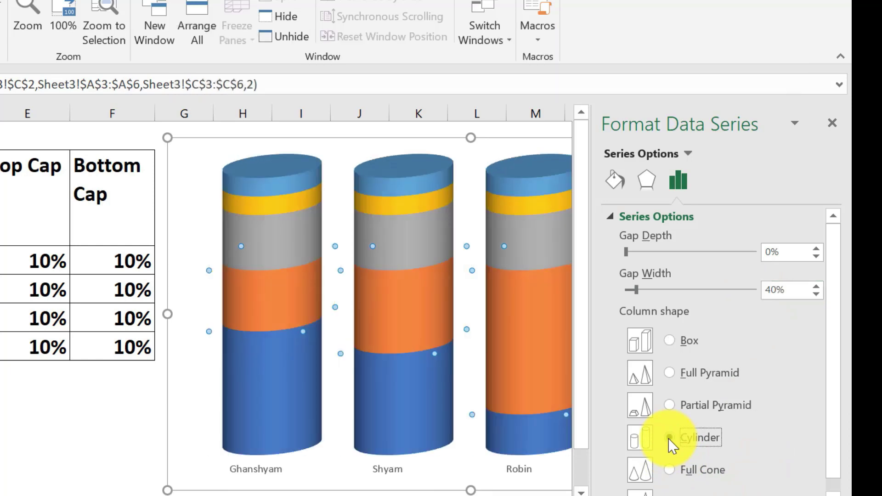
Set the chart's 3-D rotation to X 0° and Y 10°
click(832, 123)
right_click(173, 298)
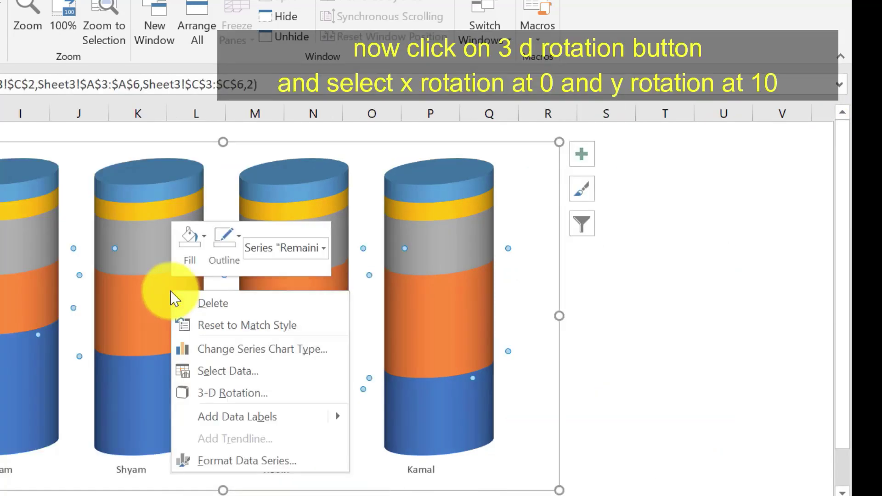
click(233, 391)
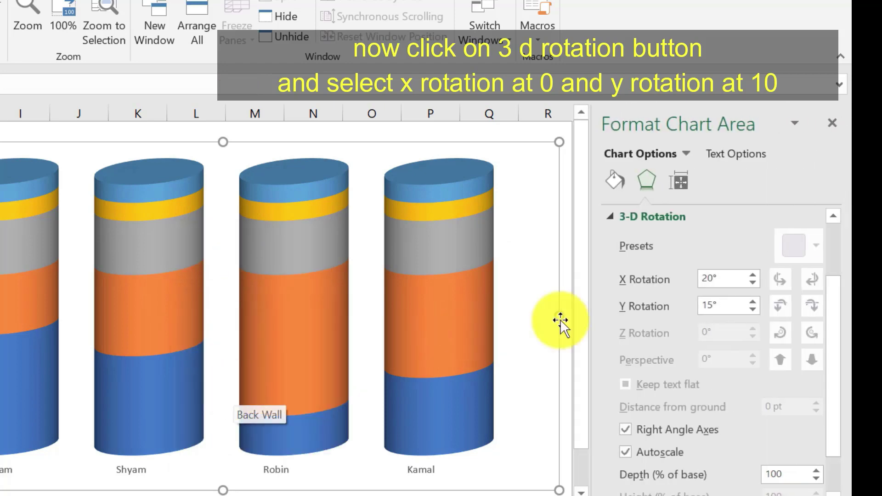
double_click(740, 281)
text(0)
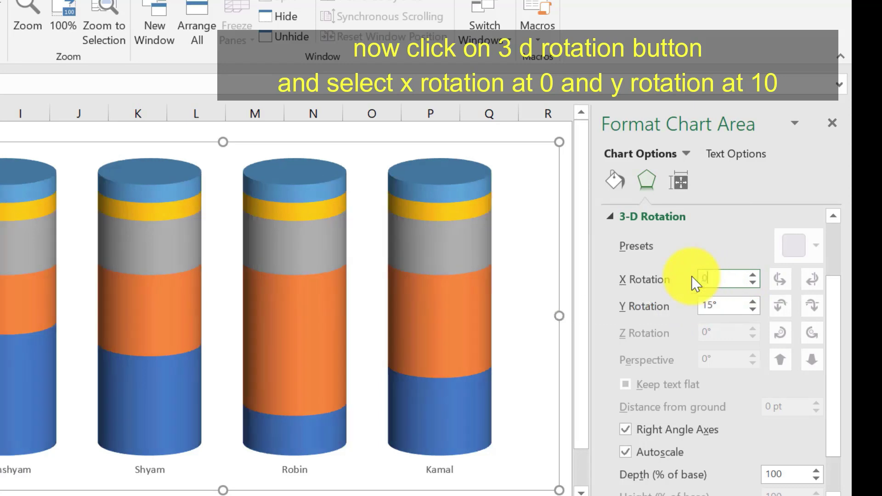
double_click(710, 305)
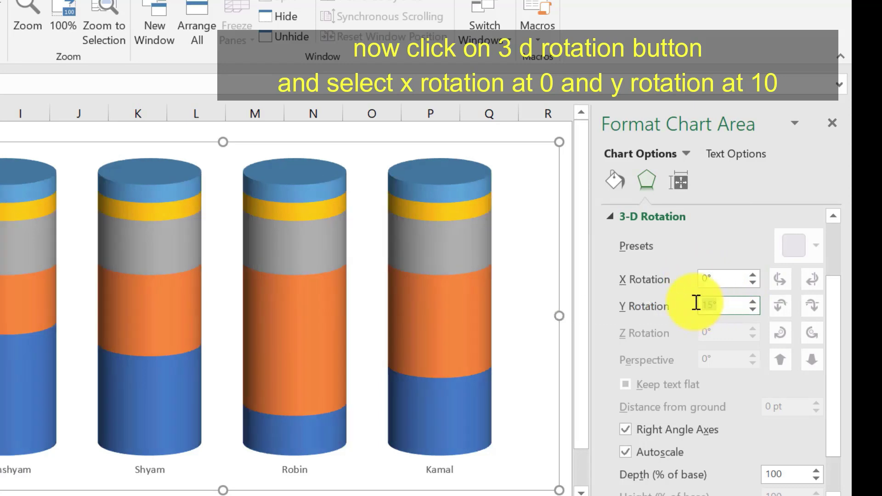
text(40)
key(Return)
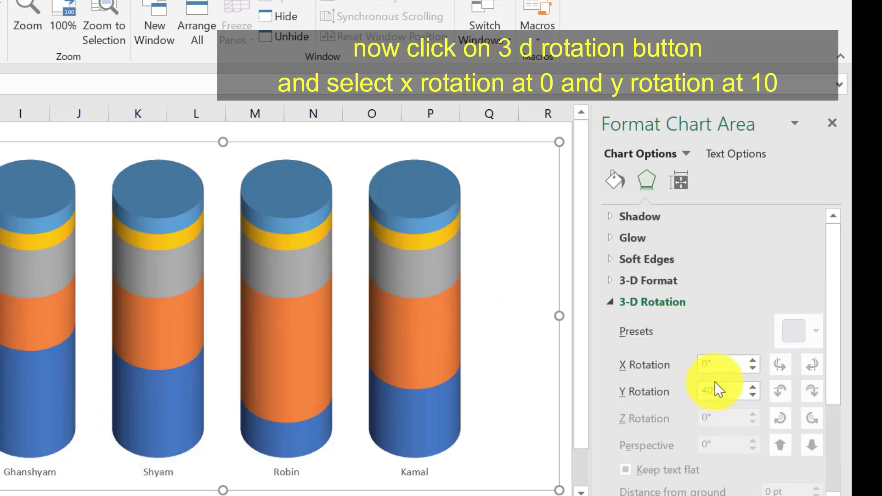
key(Return)
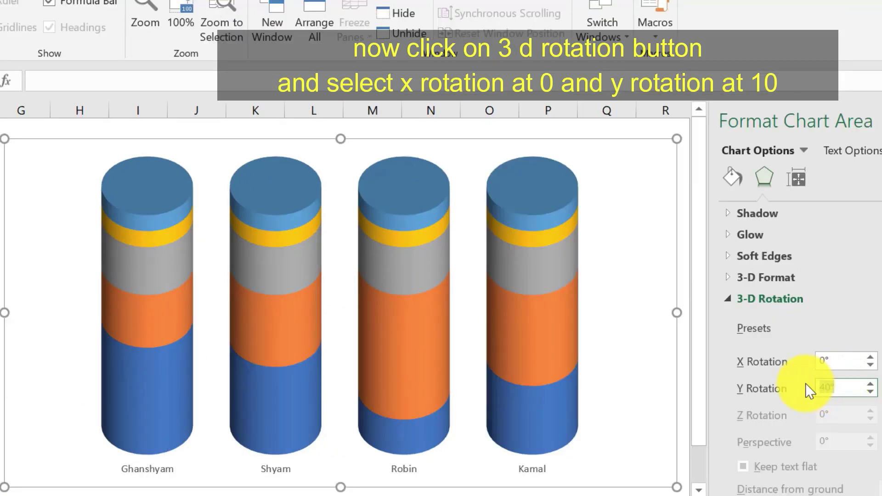
text(10)
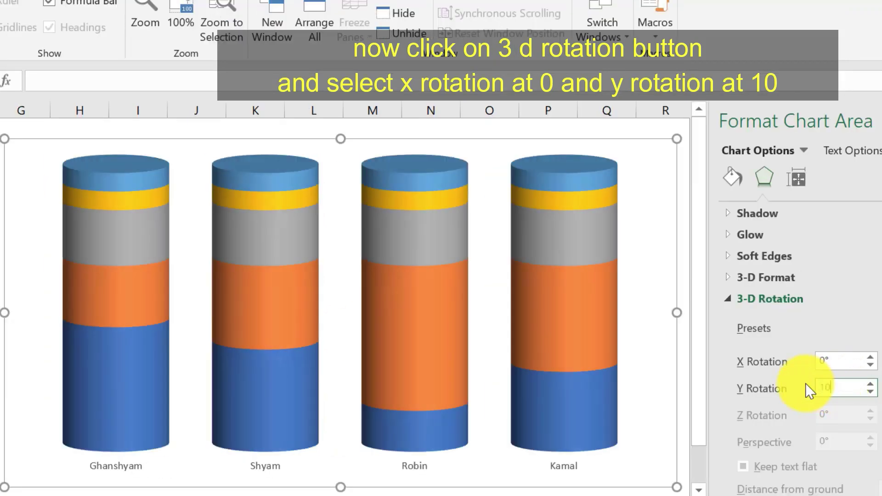
Open Select Data from the chart walls, close it, then reopen it from the Data Level series
right_click(42, 377)
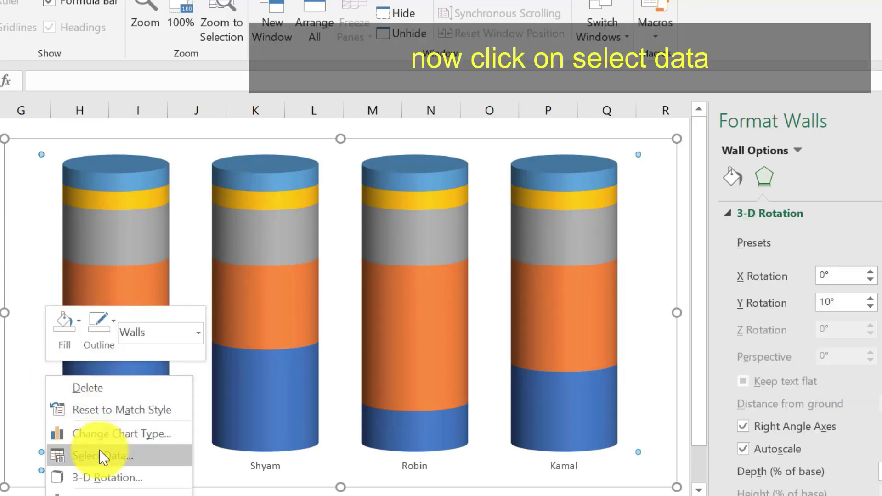
click(99, 453)
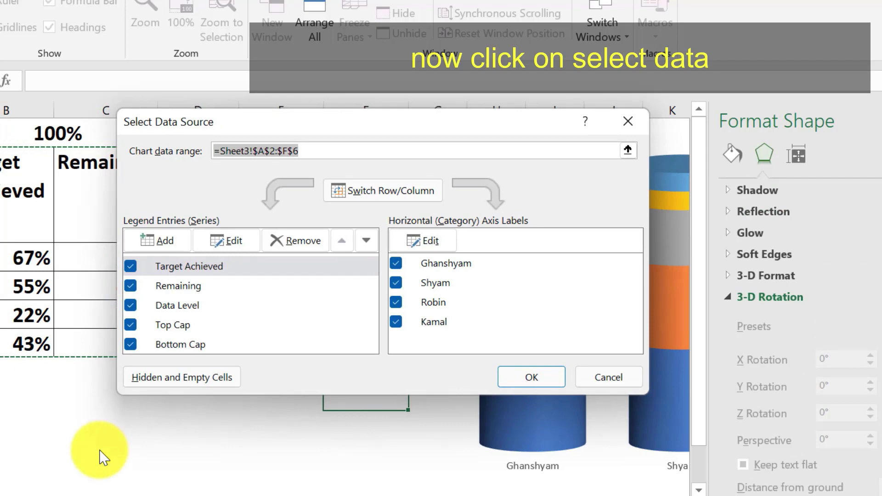
click(628, 121)
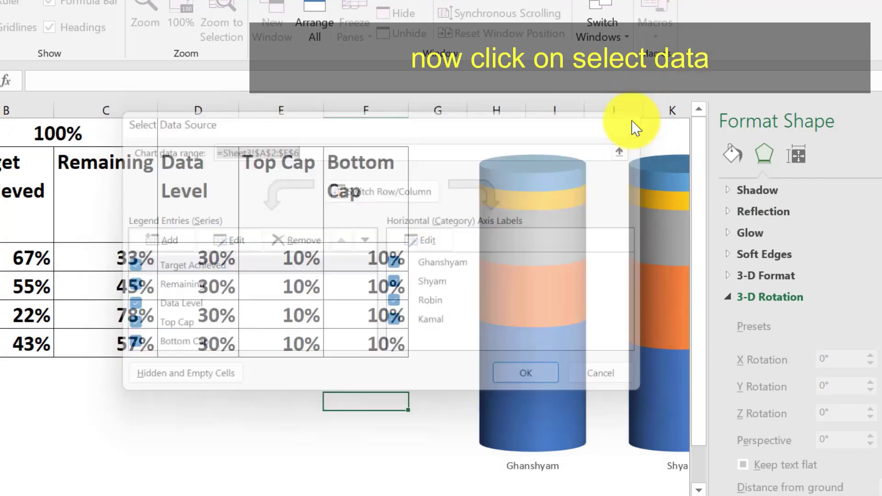
right_click(503, 252)
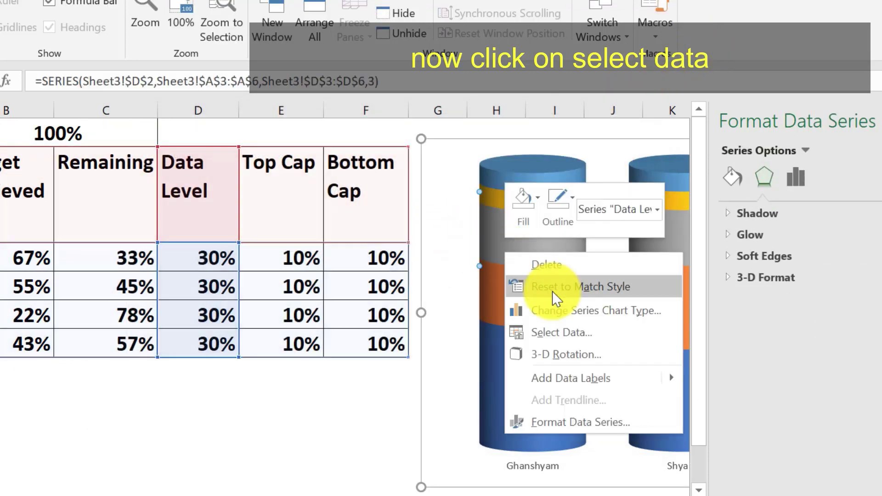
click(574, 333)
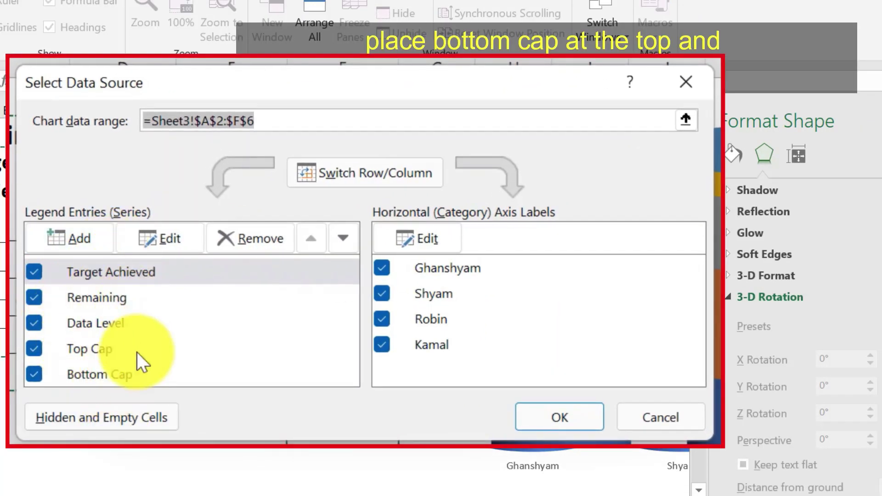
Move the Bottom Cap series to the top of the series order
click(105, 374)
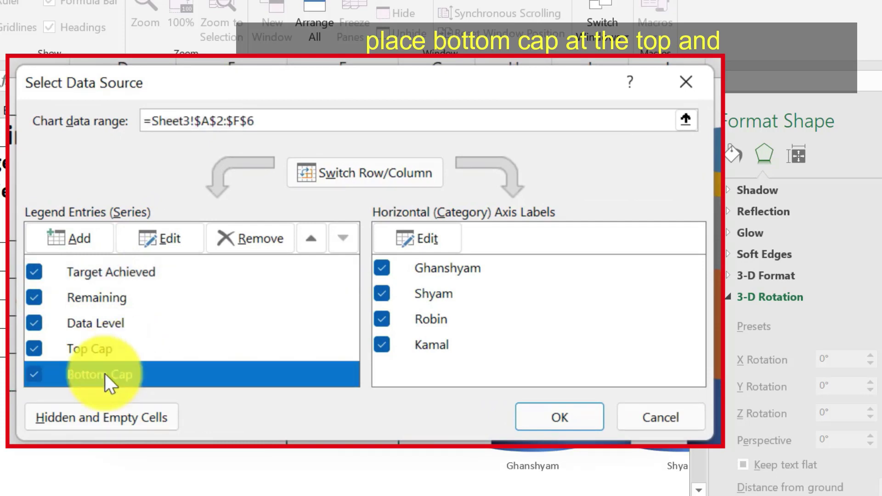
click(310, 238)
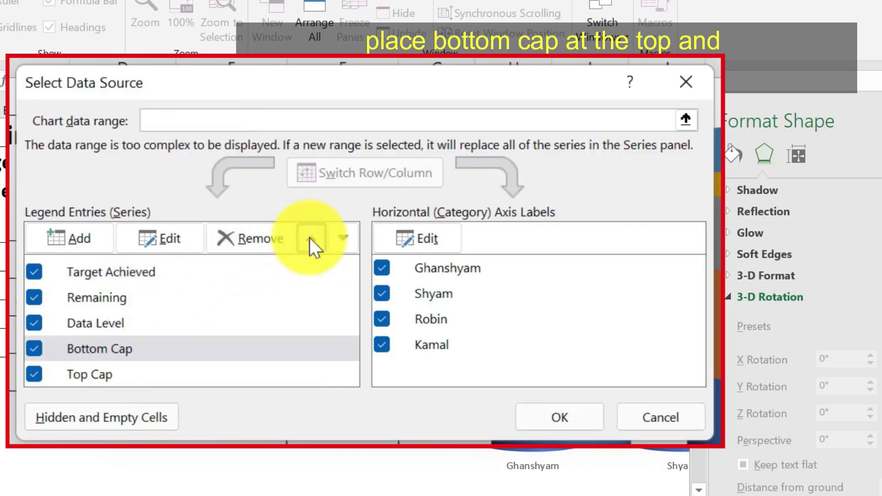
click(309, 238)
click(310, 238)
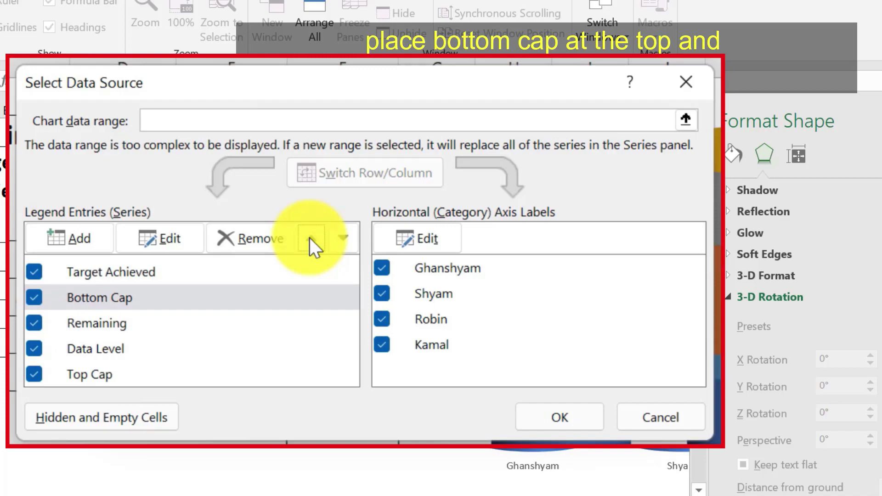
click(309, 238)
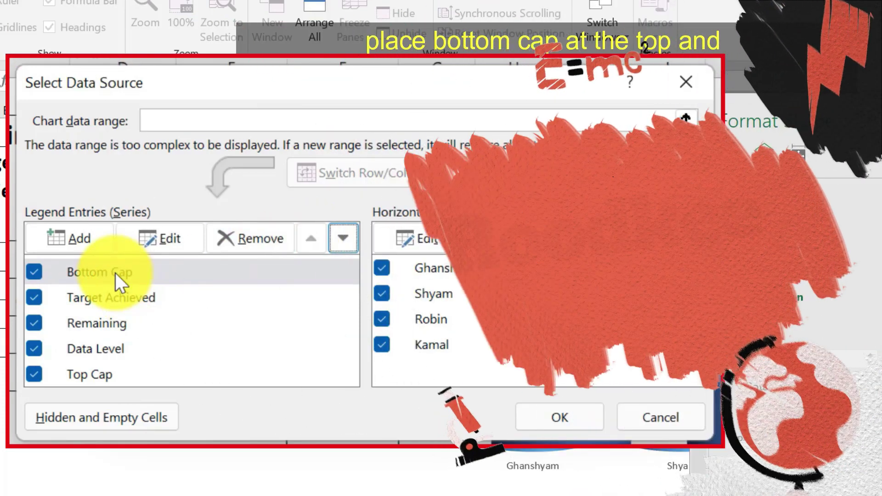
Move Data Level up to second place and apply the new series order
click(107, 349)
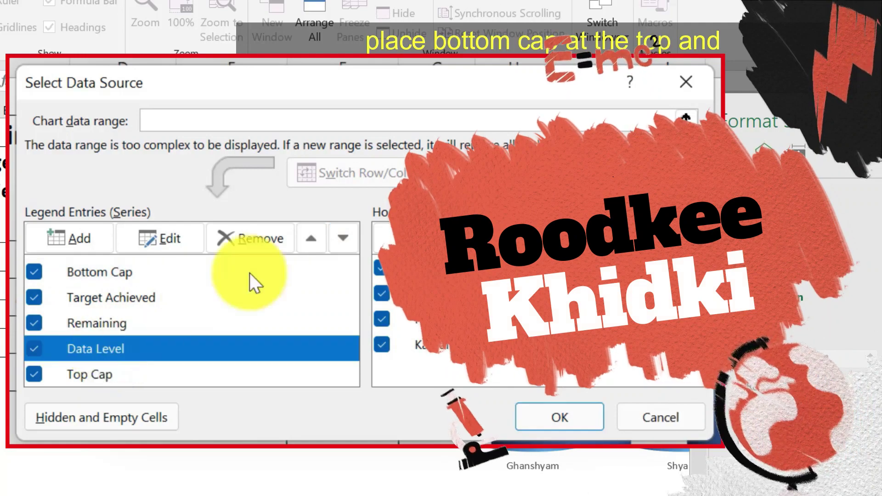
click(309, 240)
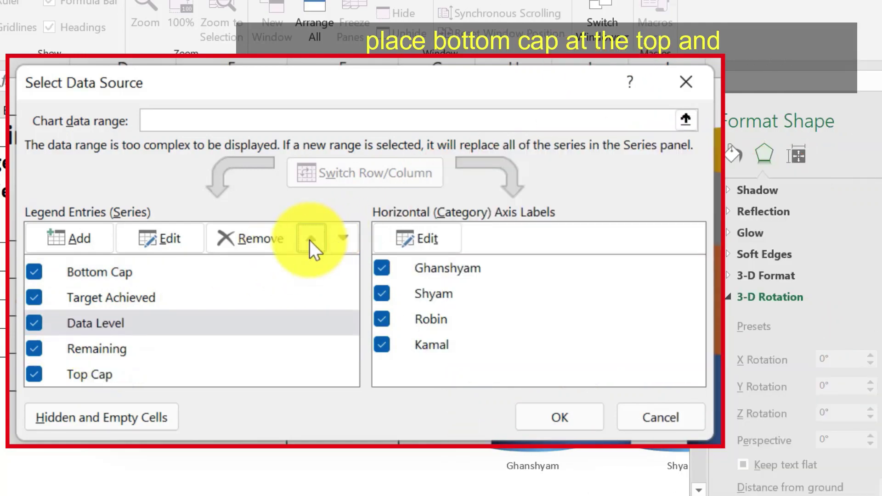
click(309, 240)
click(16, 207)
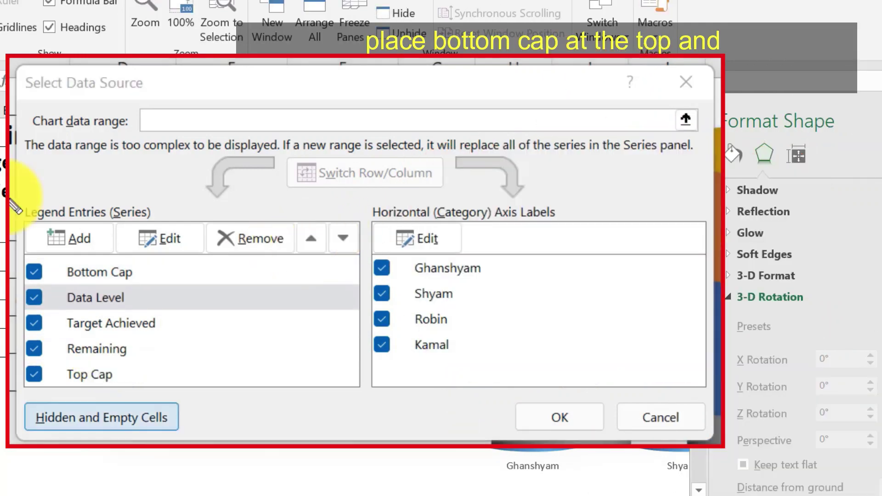
drag(10, 198, 703, 394)
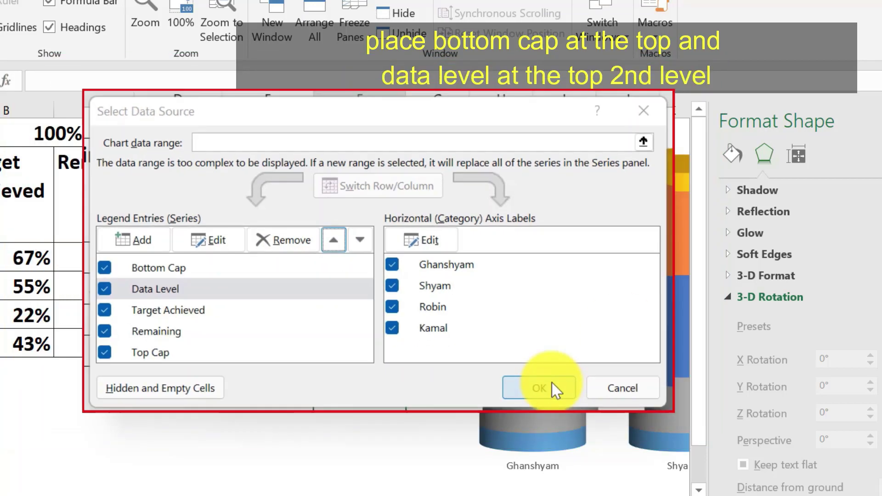
click(560, 417)
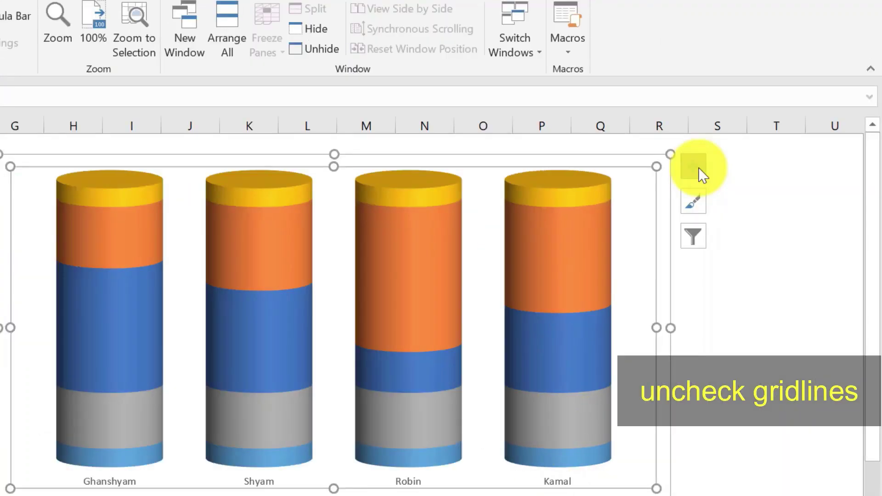
Switch off the chart gridlines, leaving the four capped cylinders on a plain background
click(693, 167)
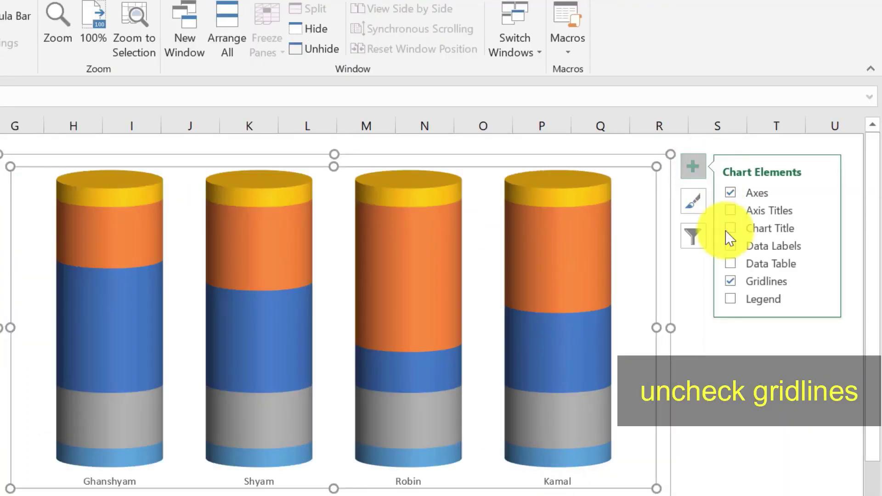
click(731, 282)
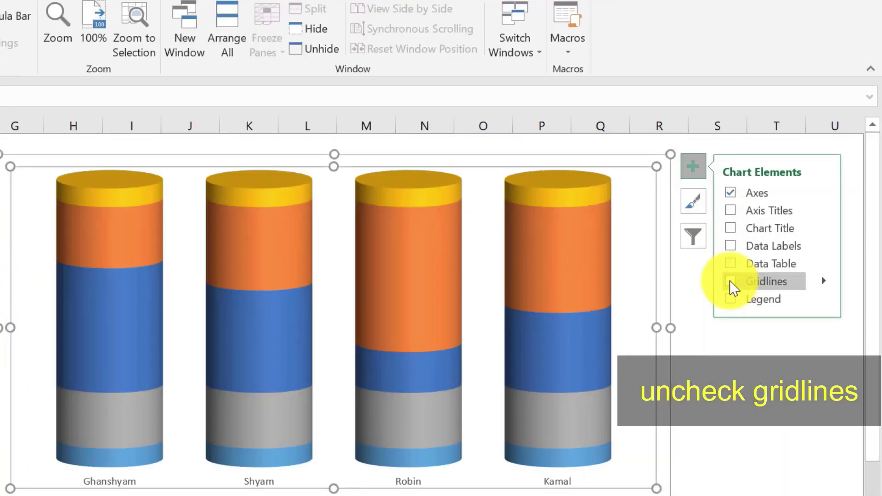
click(734, 370)
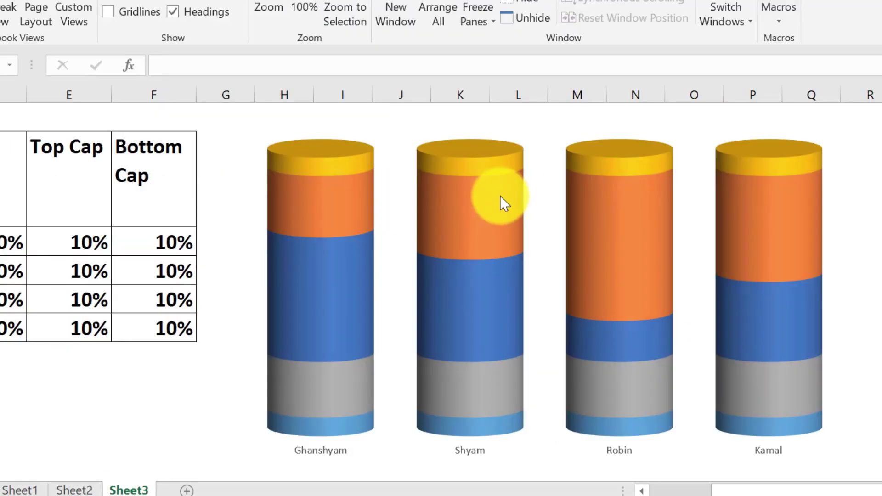
click(305, 164)
click(305, 164)
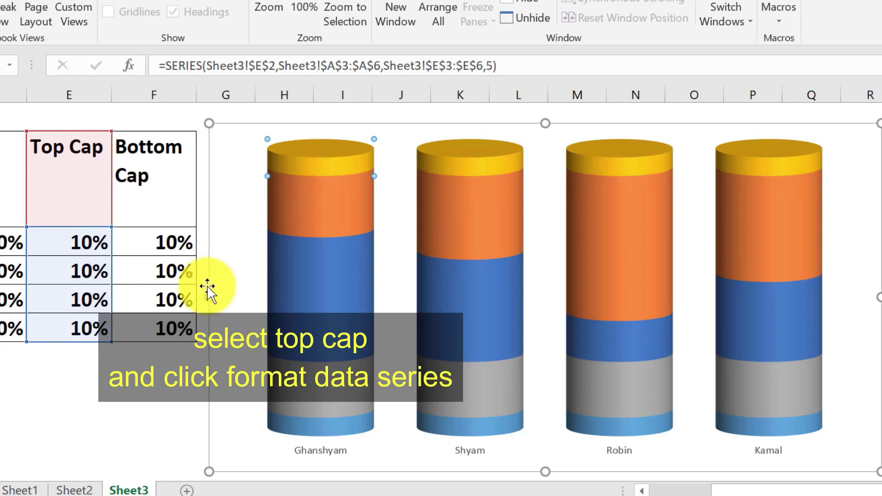
Give the Top Cap series a solid White fill in Format Data Series
click(147, 386)
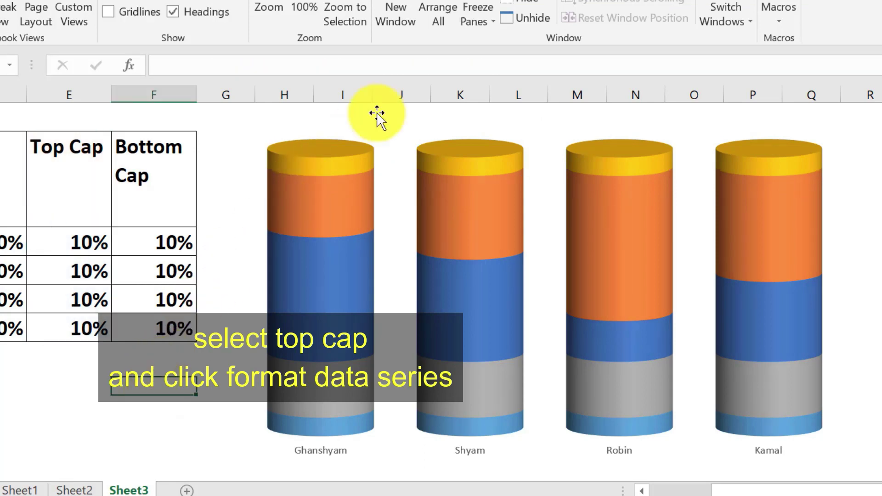
click(347, 167)
right_click(347, 167)
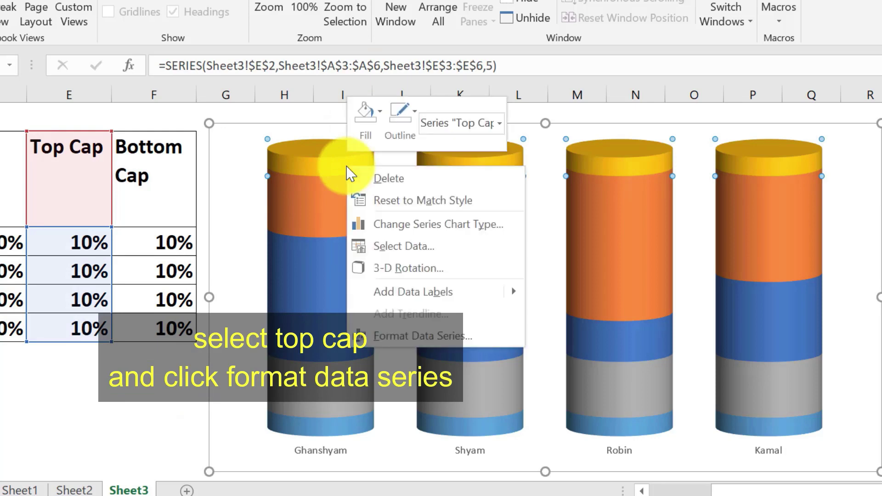
click(428, 333)
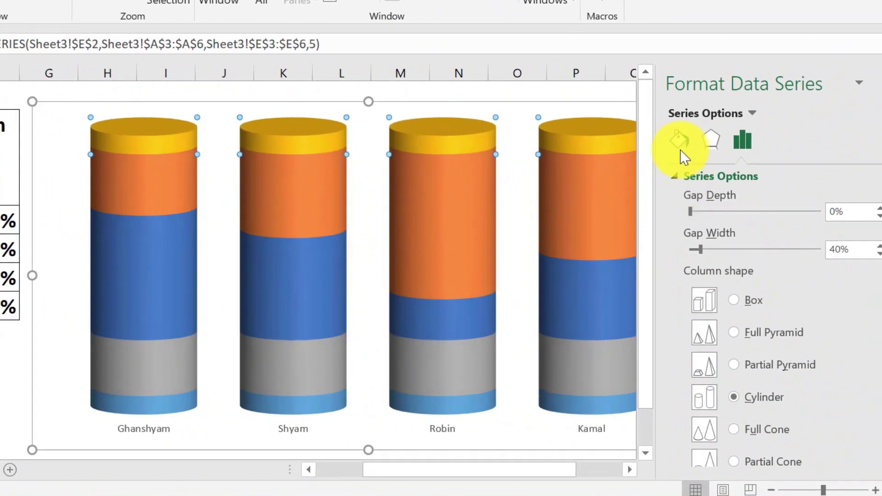
click(679, 143)
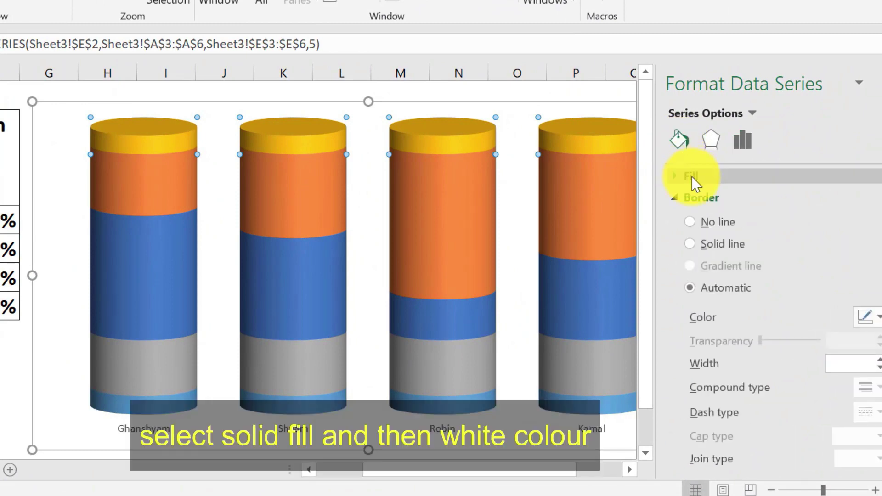
click(690, 177)
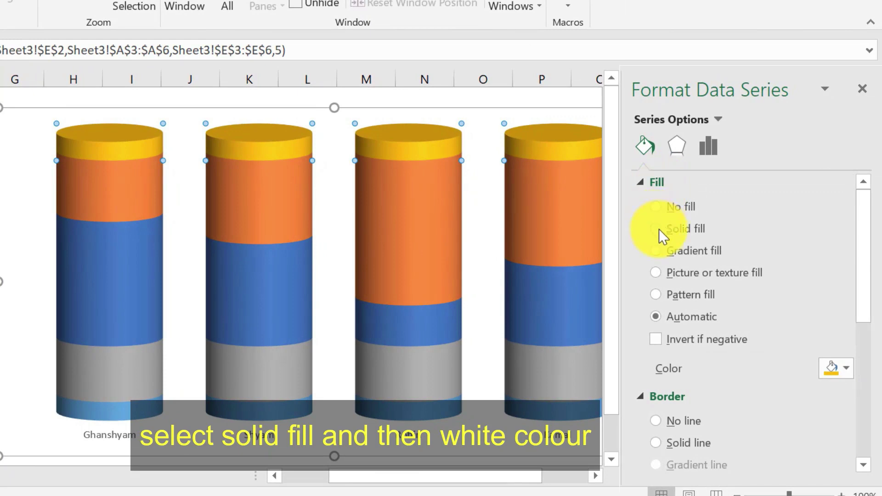
click(656, 229)
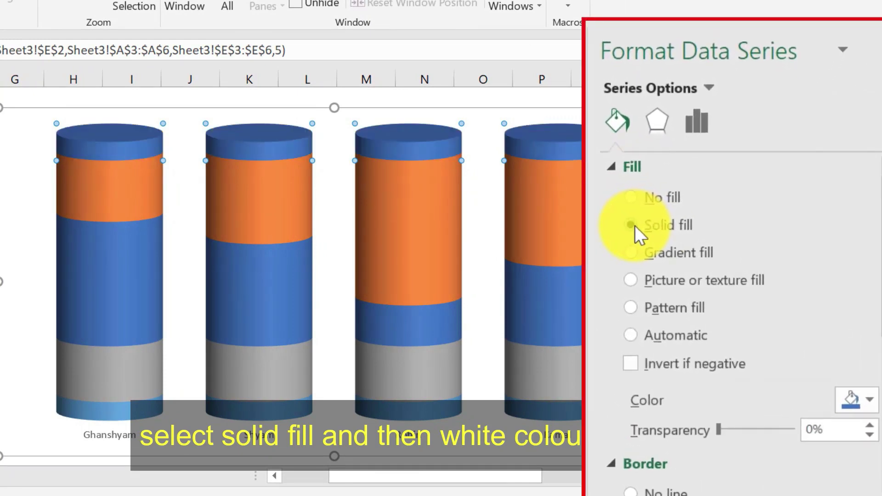
click(873, 401)
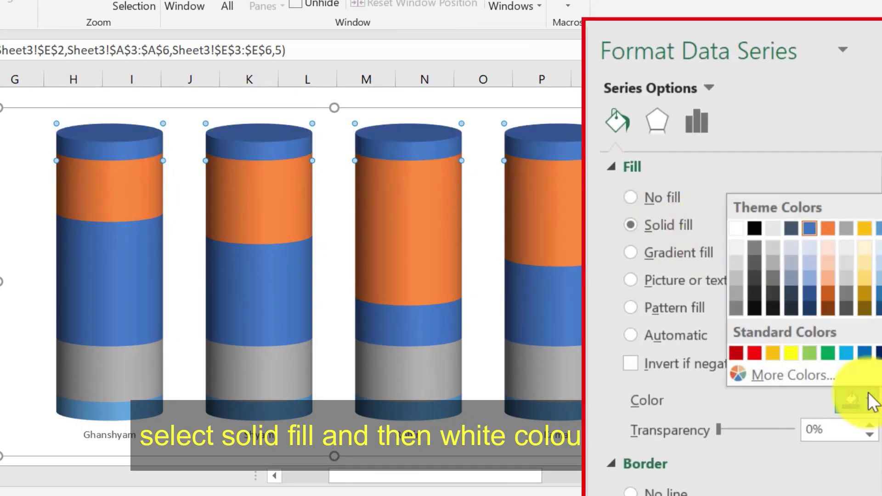
click(731, 233)
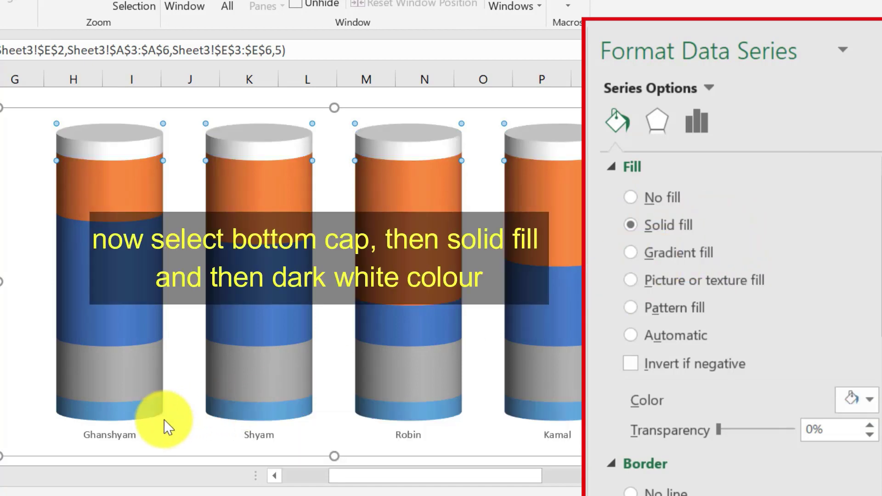
Fill the Bottom Cap series solid with a darker White, Background 1 shade
click(123, 412)
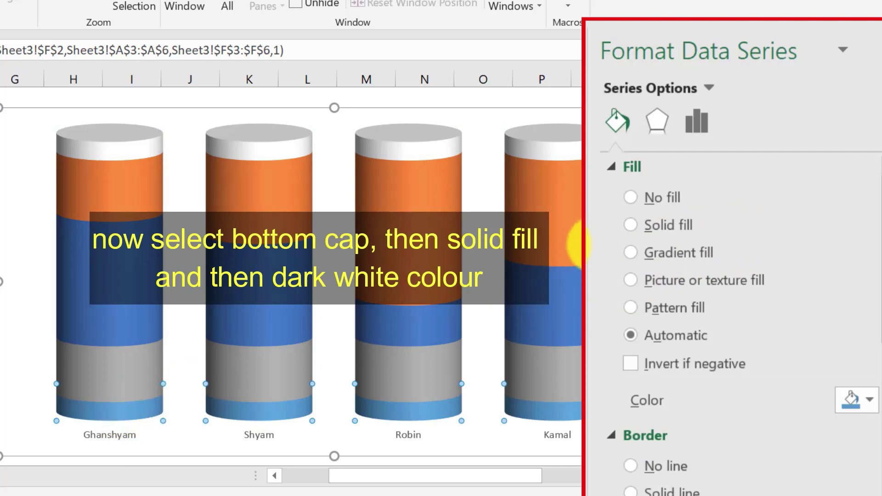
click(633, 226)
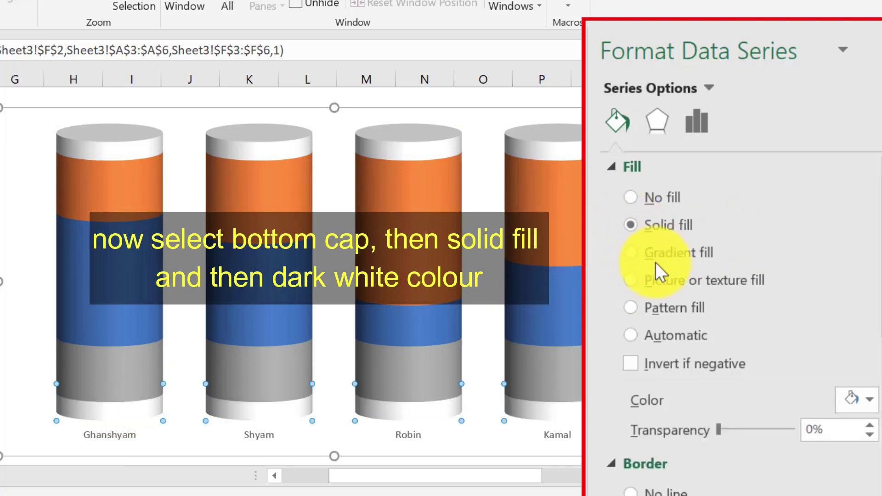
click(867, 398)
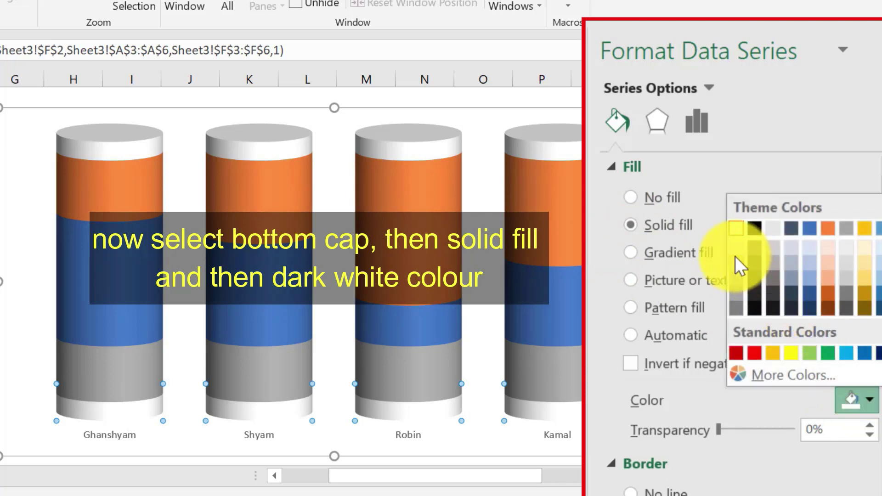
click(735, 257)
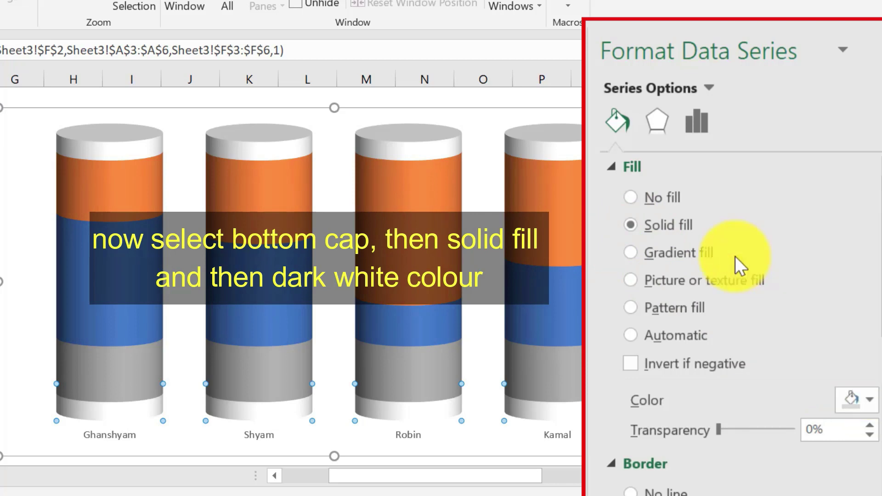
click(867, 400)
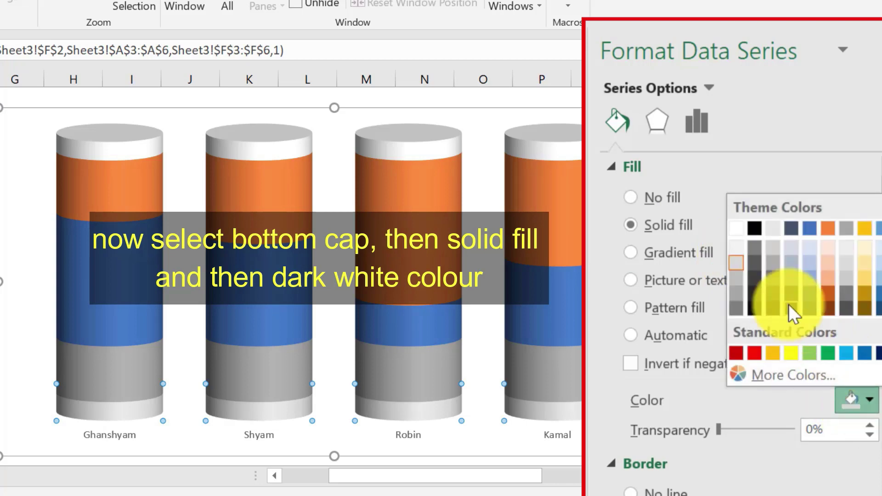
click(736, 248)
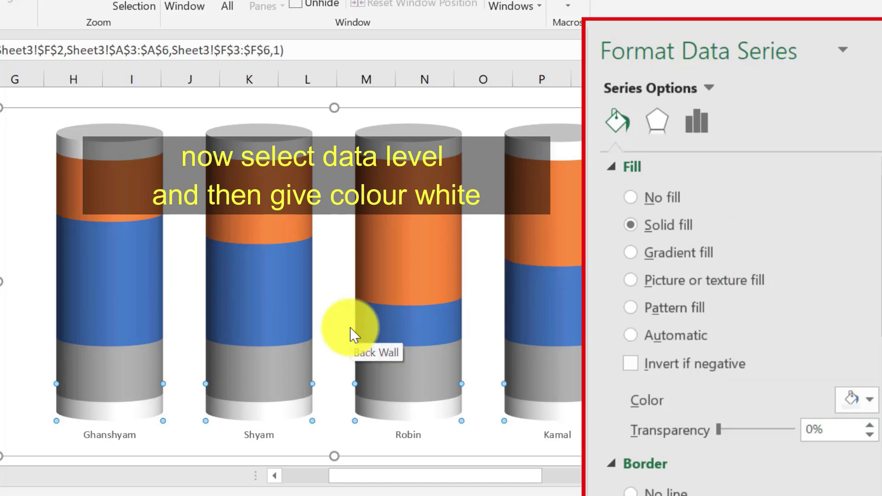
Set the Data Level series fill colour to White at 0% transparency
click(109, 370)
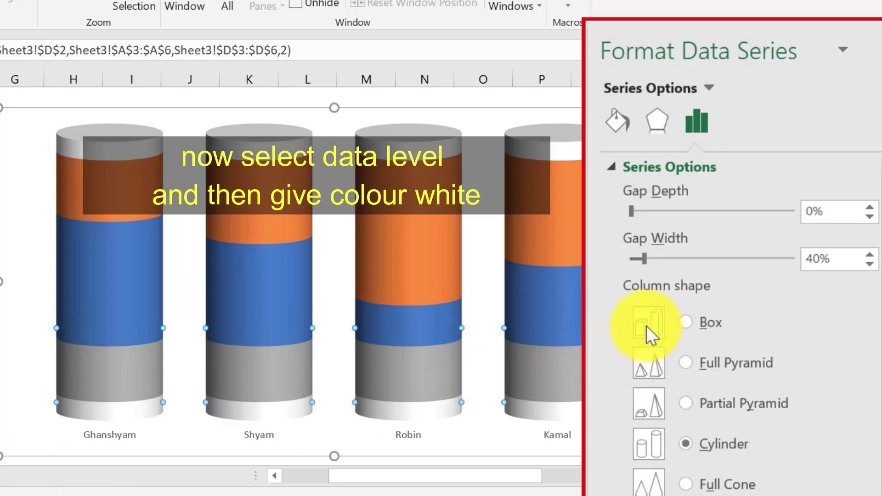
click(623, 124)
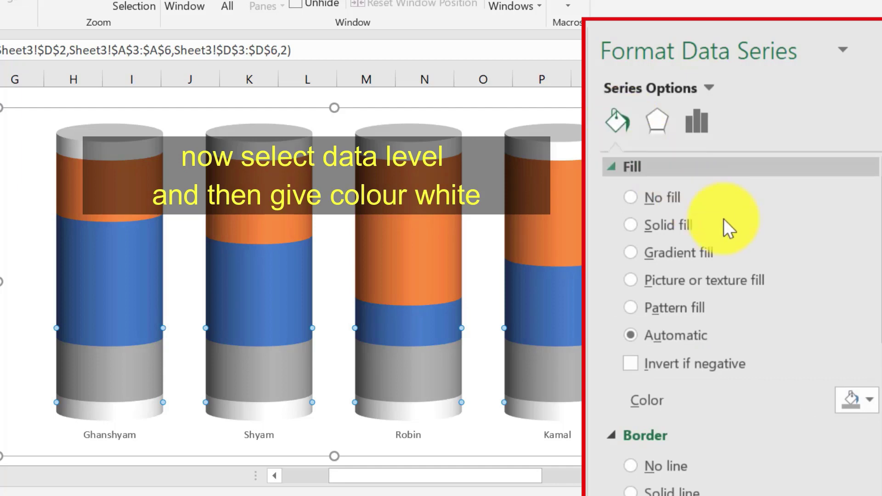
click(867, 400)
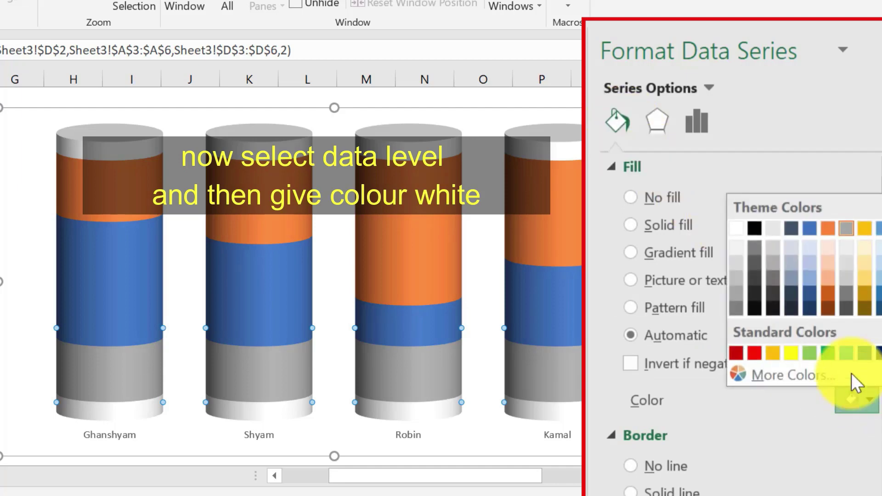
click(739, 228)
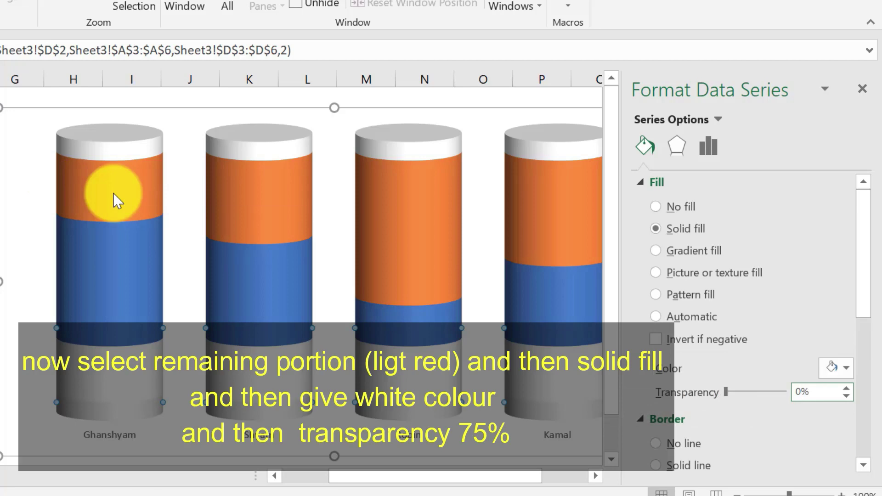
Fill the Remaining series solid White with 75% transparency for a glass look
click(112, 193)
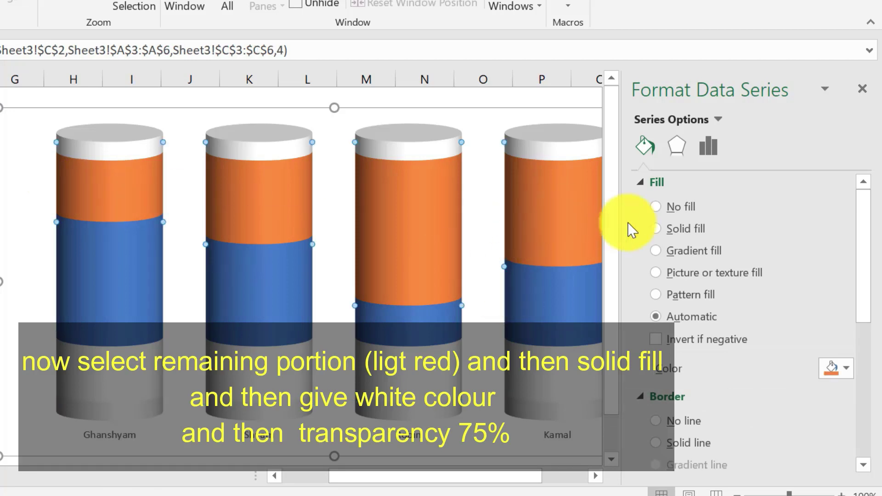
click(656, 228)
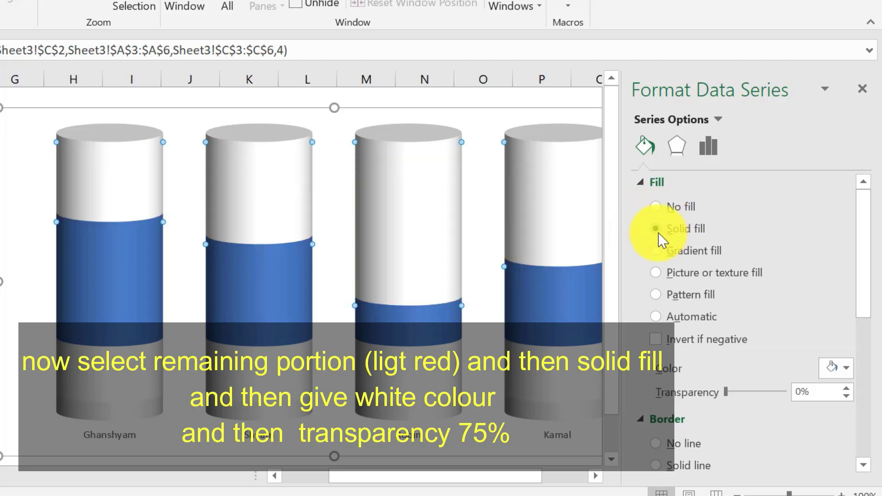
click(847, 368)
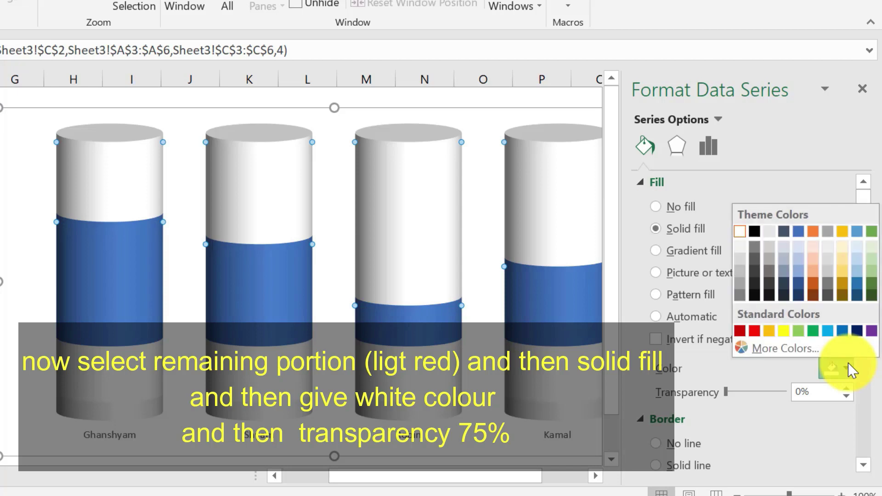
click(740, 232)
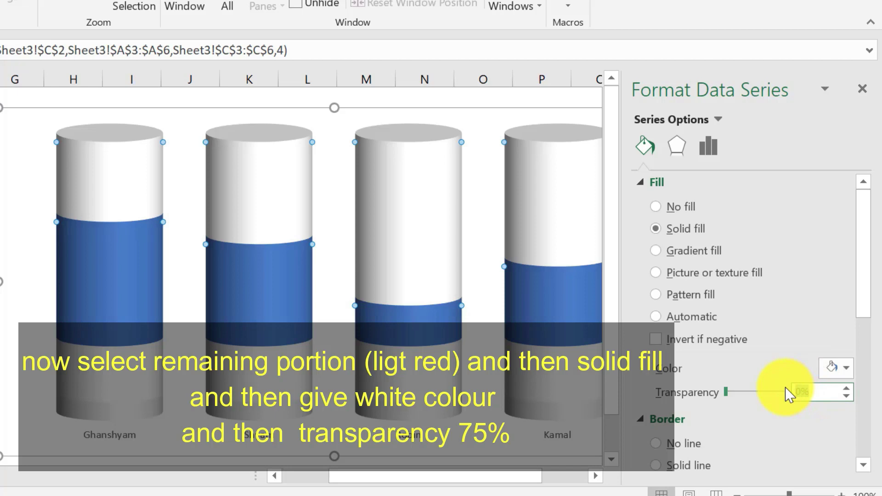
text(75)
key(Return)
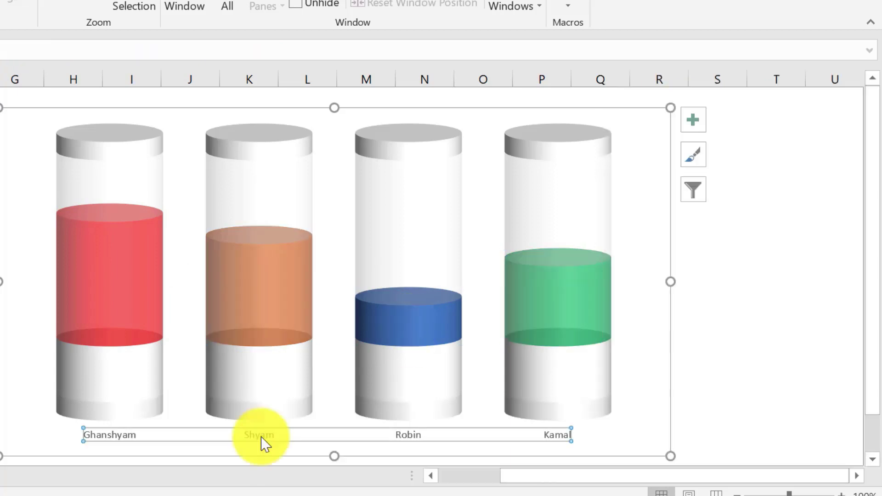
Enlarge and bold the employee names, then add data labels to the Data Level series
key(ctrl+shift+period)
key(ctrl+shift+period)
key(ctrl+shift+period)
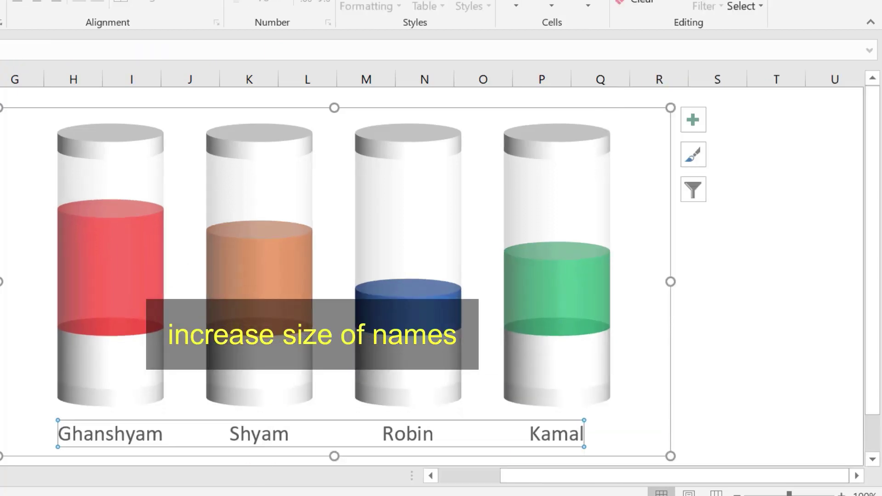
key(ctrl+b)
click(118, 364)
right_click(118, 364)
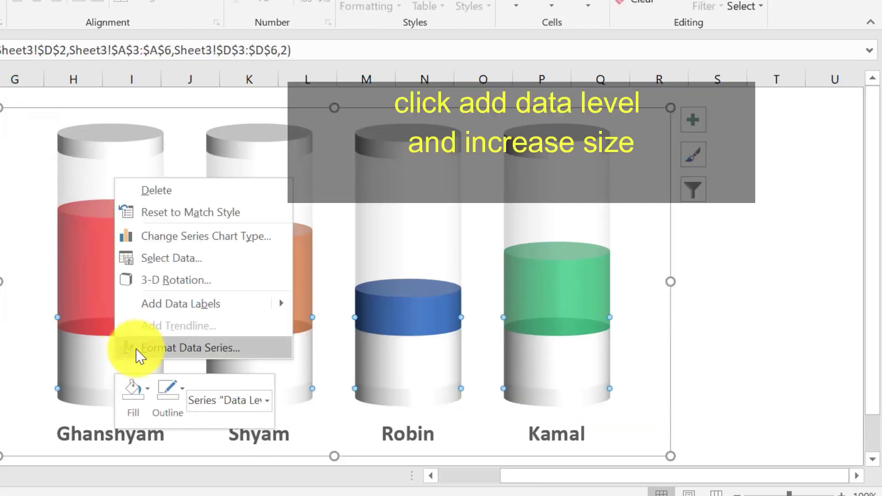
click(181, 296)
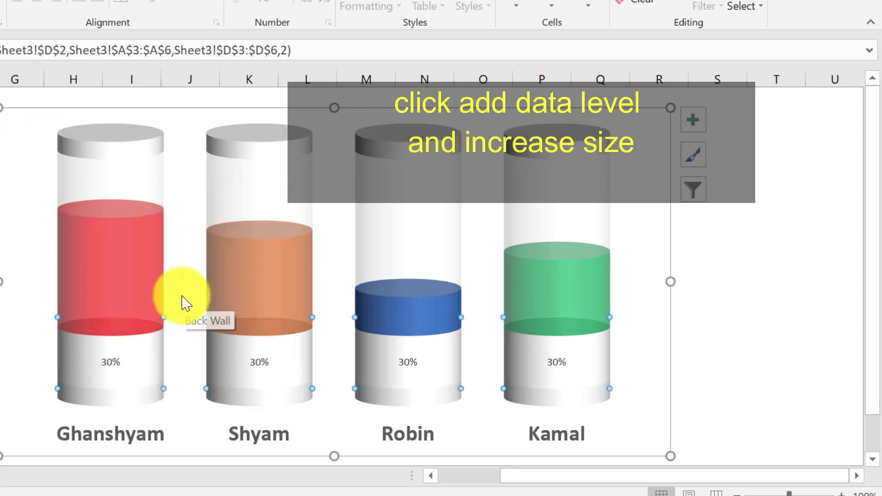
Enlarge the four 30% data labels to 20 pt
click(109, 365)
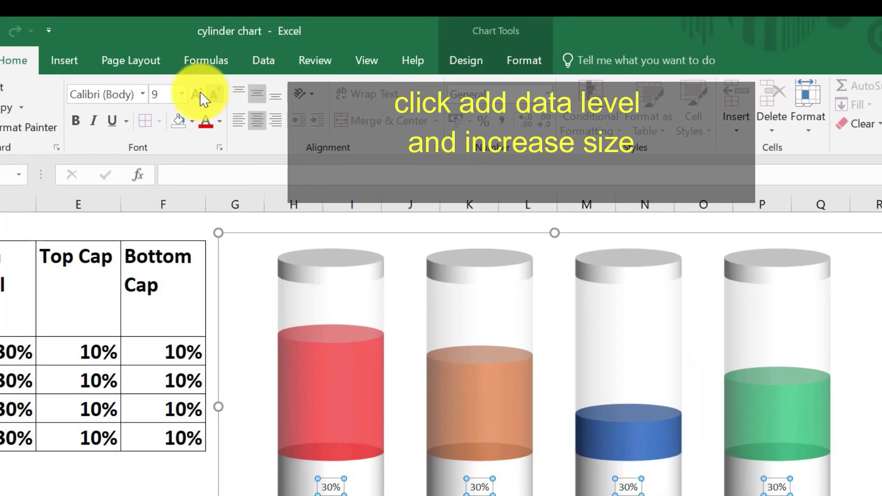
click(196, 95)
click(195, 95)
click(194, 95)
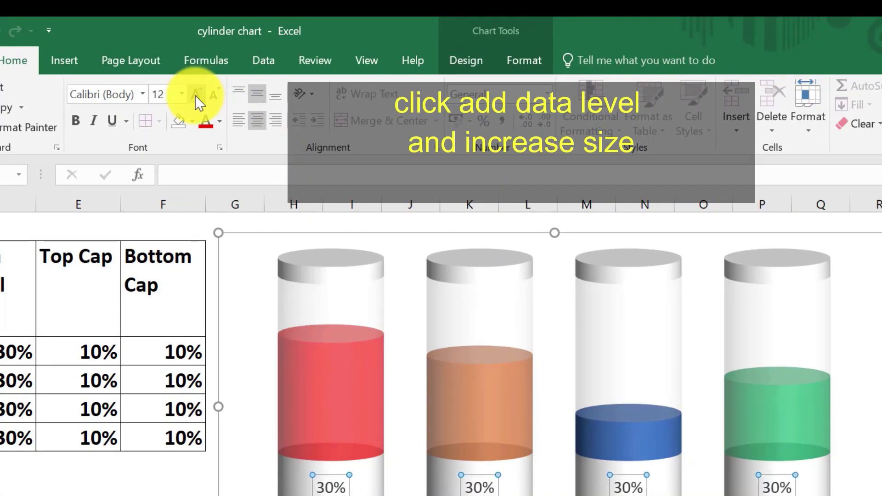
click(194, 95)
click(195, 95)
click(195, 95)
click(194, 96)
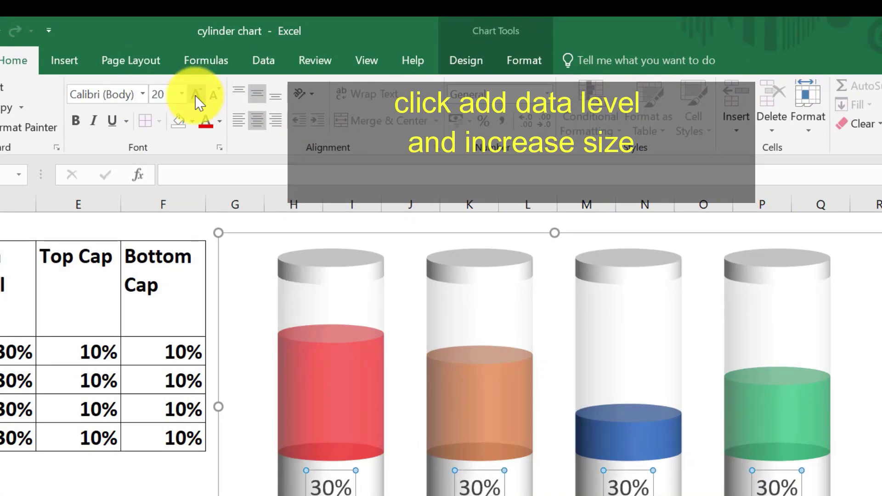
click(195, 95)
click(194, 95)
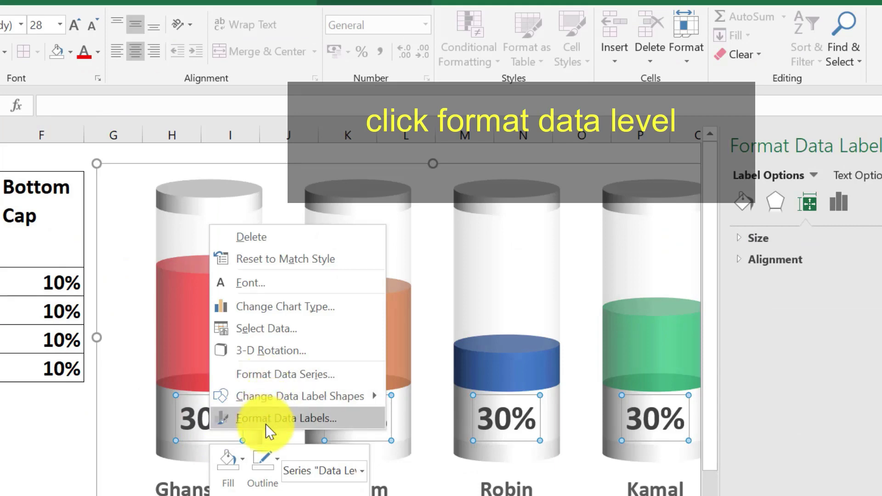
Make the data labels show values from cells B3:B6 and stop showing the 30% value
click(265, 424)
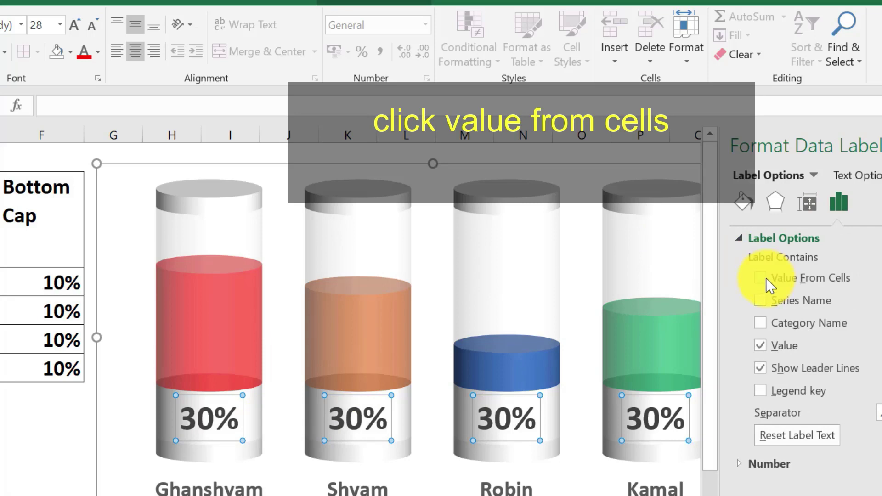
click(765, 278)
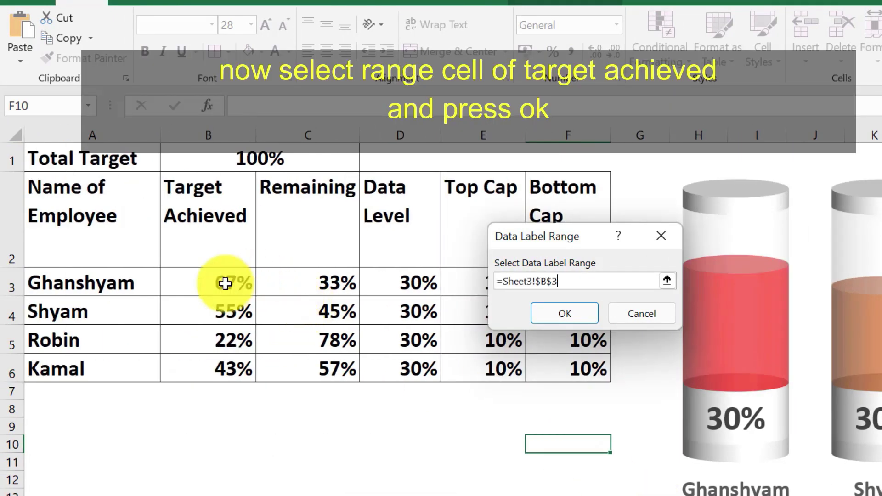
drag(225, 283, 235, 371)
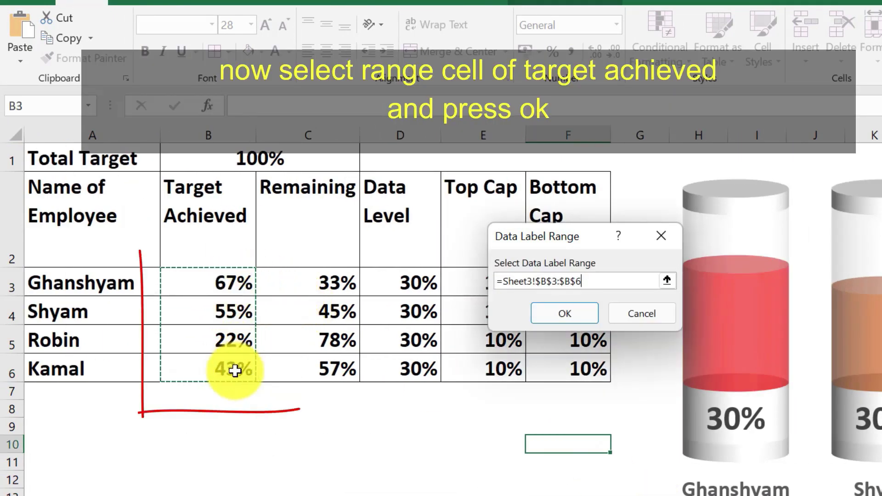
click(572, 321)
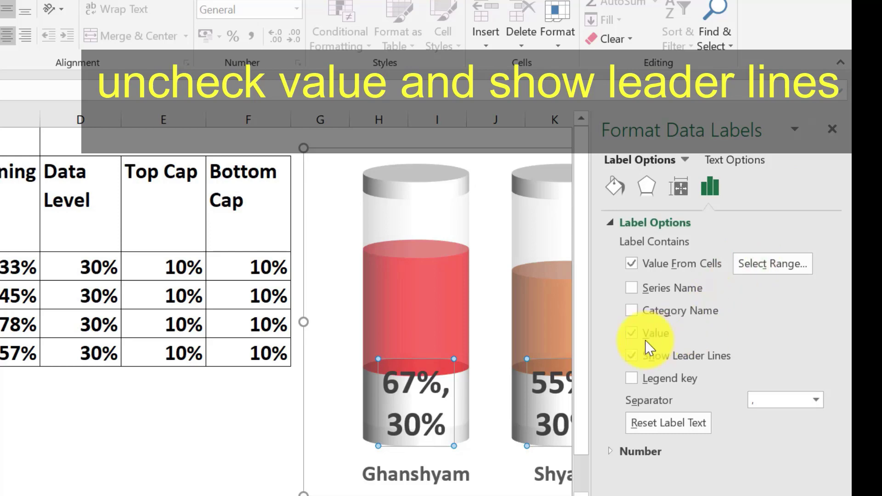
click(629, 331)
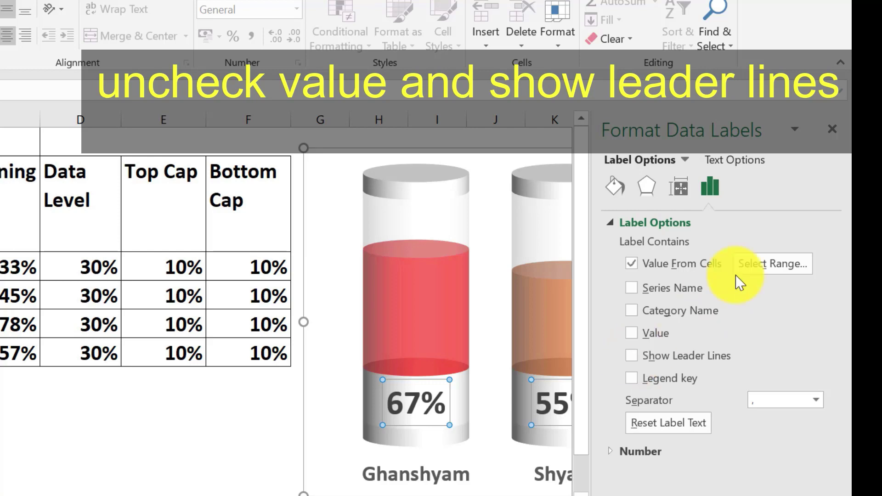
click(834, 129)
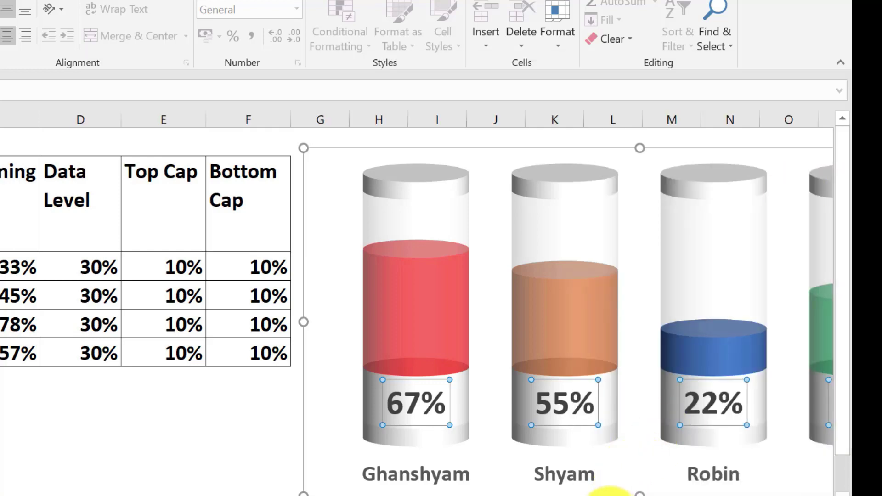
Select the percentage labels so each can be coloured to match its cylinder band
drag(608, 494, 631, 494)
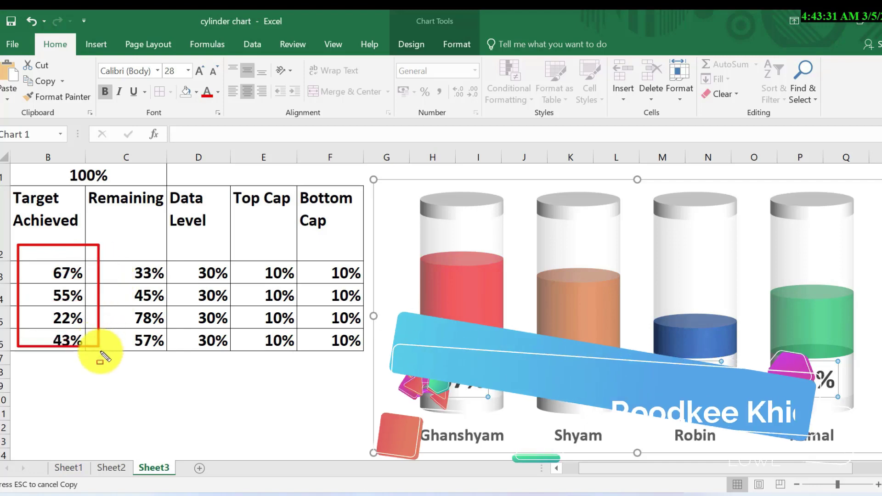
drag(18, 246, 108, 366)
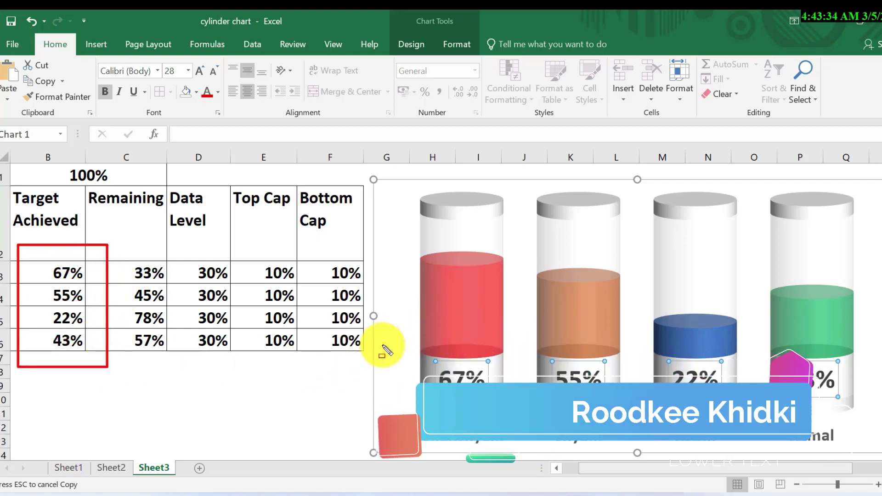
drag(383, 345, 860, 426)
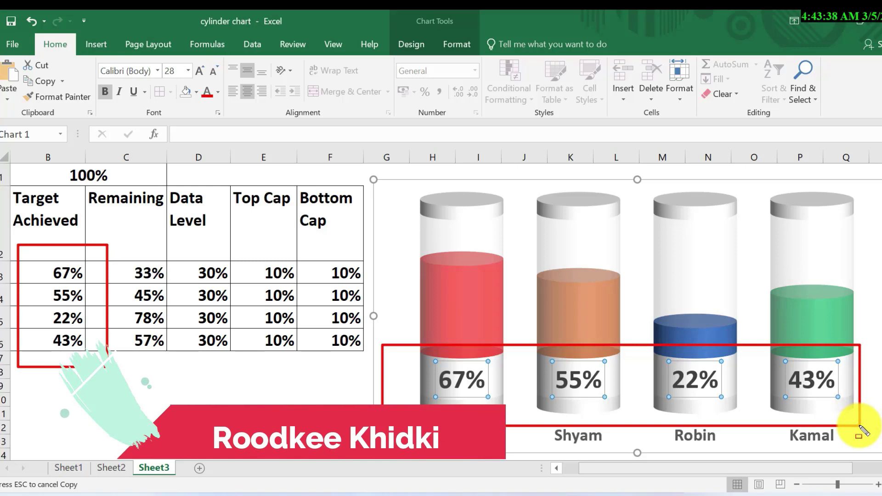
key(Escape)
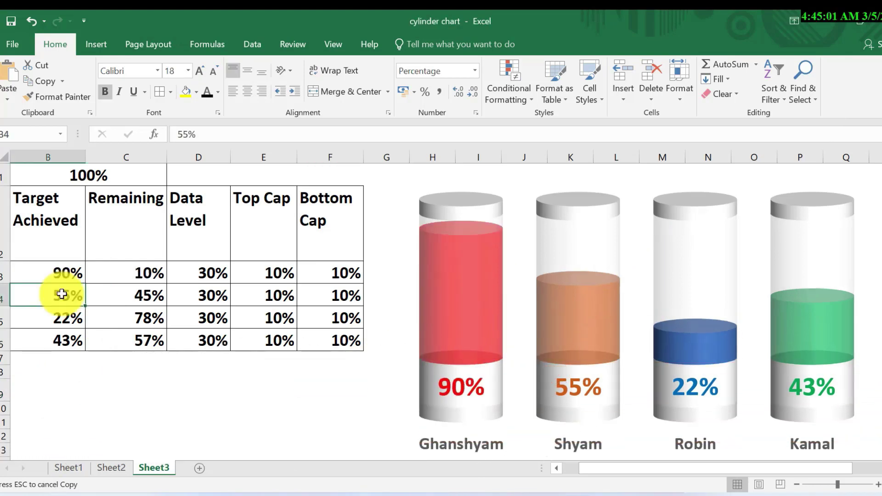
Enter 33% for Shyam and 85% for Robin as Target Achieved values
text(33%)
key(Return)
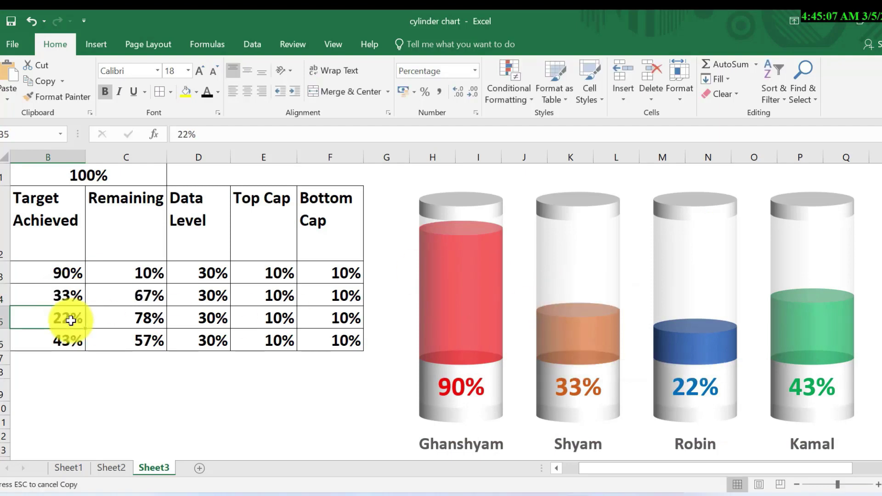
text(85%)
key(Return)
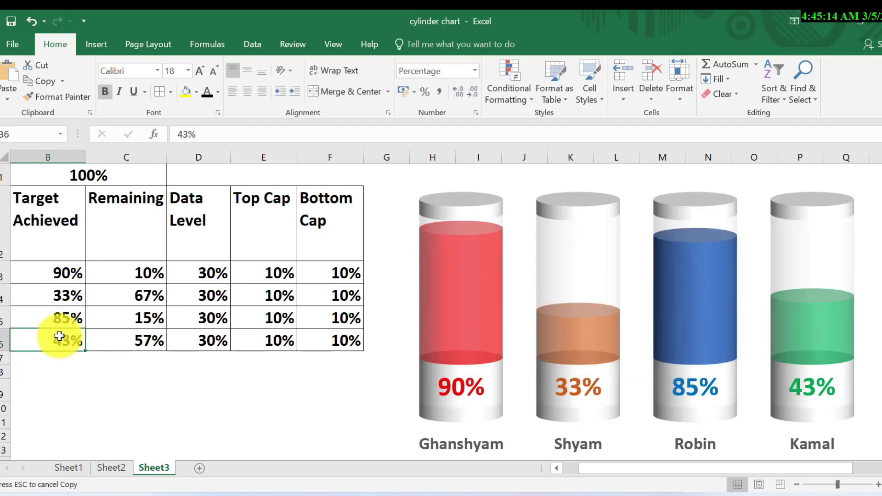